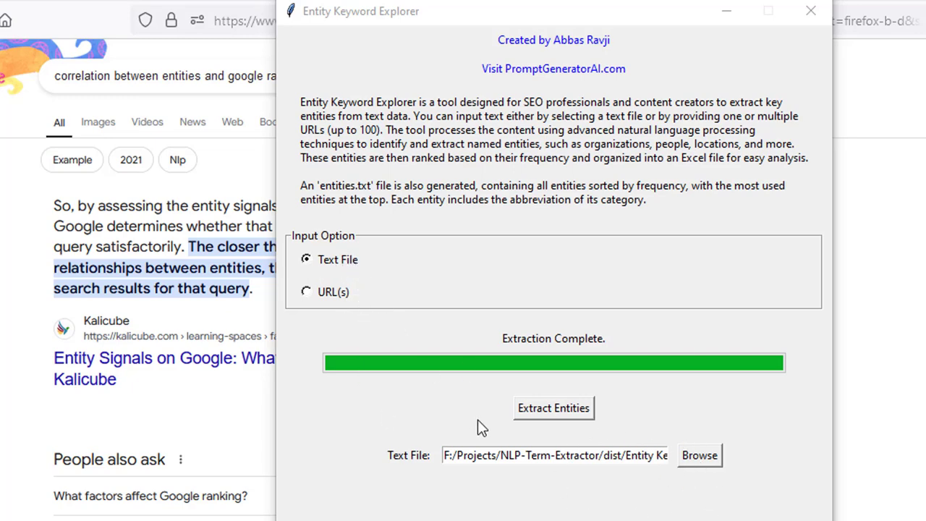
- Set the input source to URL(s) and minimize the extractor to reveal the Google results
left_click(314, 296)
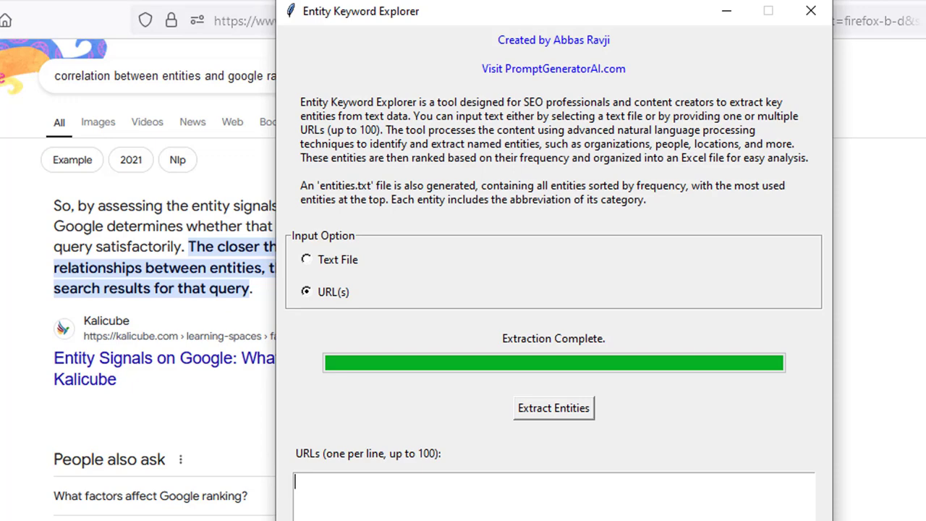
key("alt+Tab")
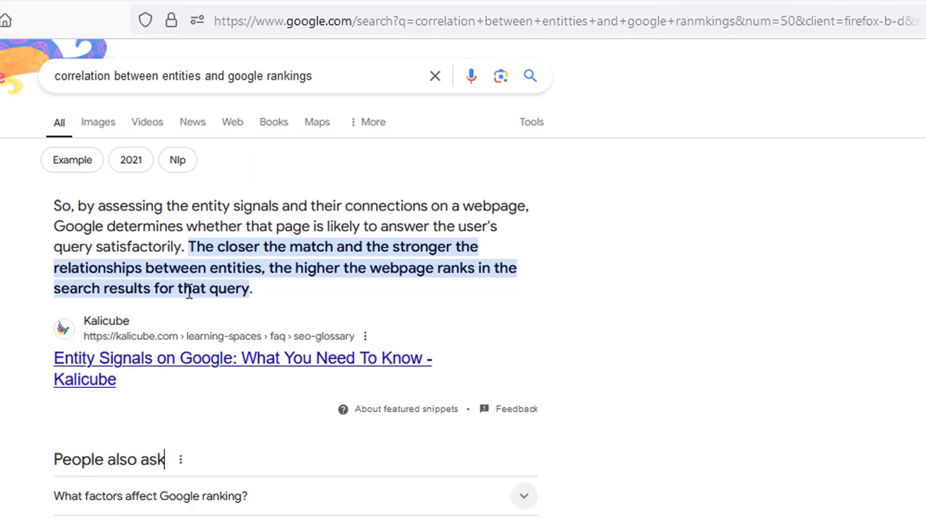
left_click_drag(62, 206, 287, 299)
left_click(287, 299)
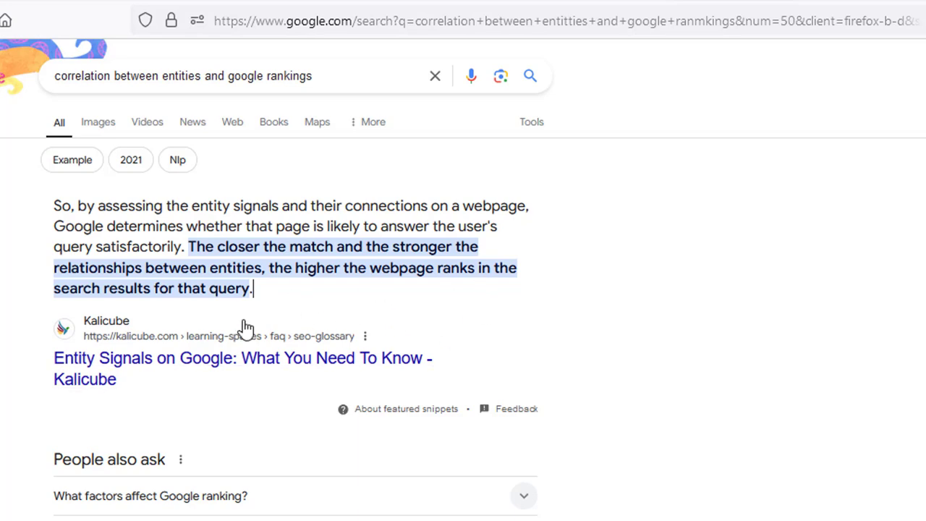
left_click_drag(277, 292, 217, 246)
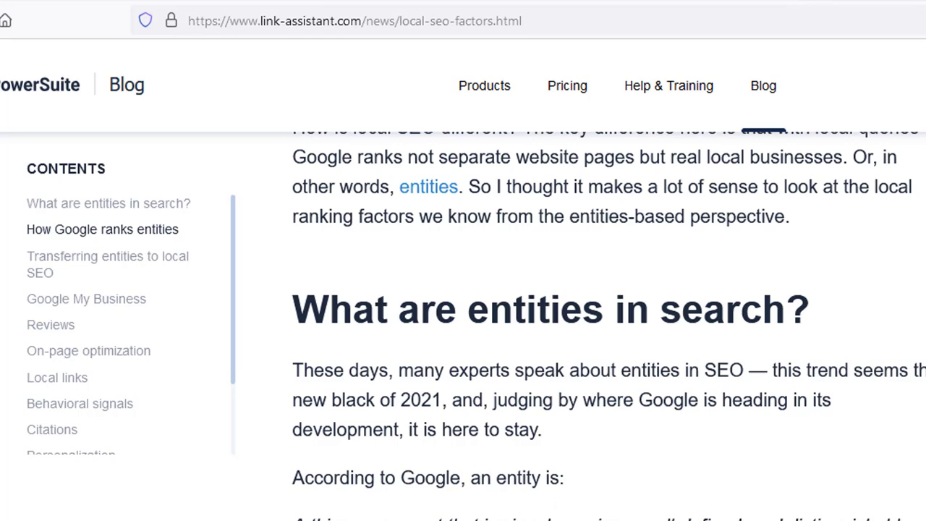
- Highlight the article's lines on Google's entity definition and on entities being literally anything
left_click_drag(312, 477, 589, 490)
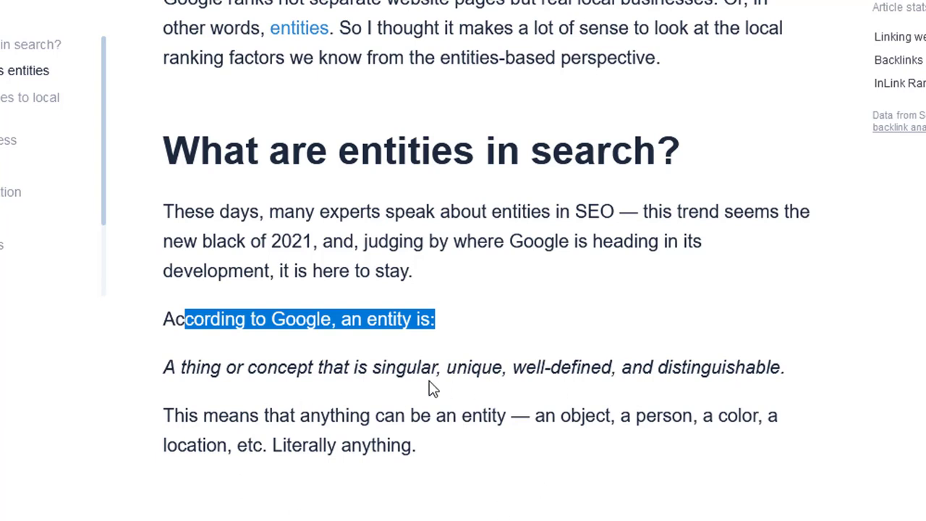
left_click(600, 443)
left_click(572, 415)
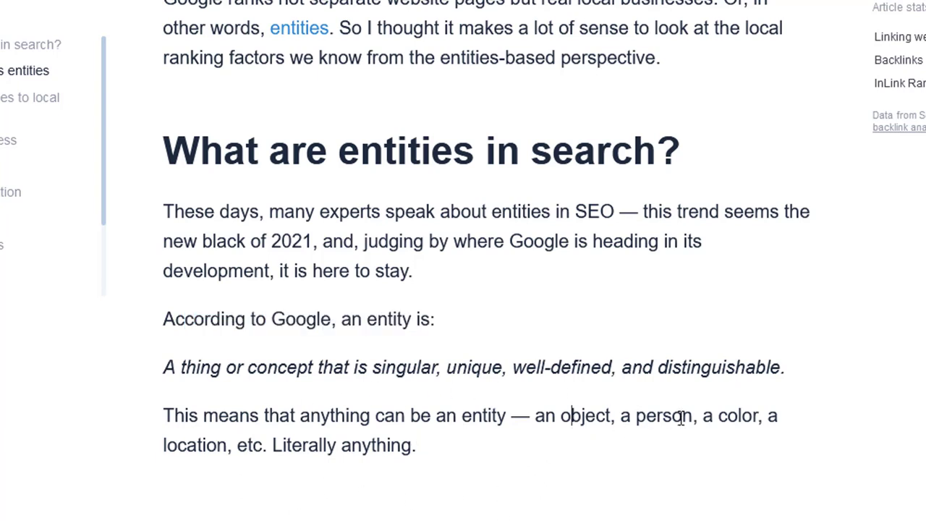
left_click_drag(197, 443, 327, 449)
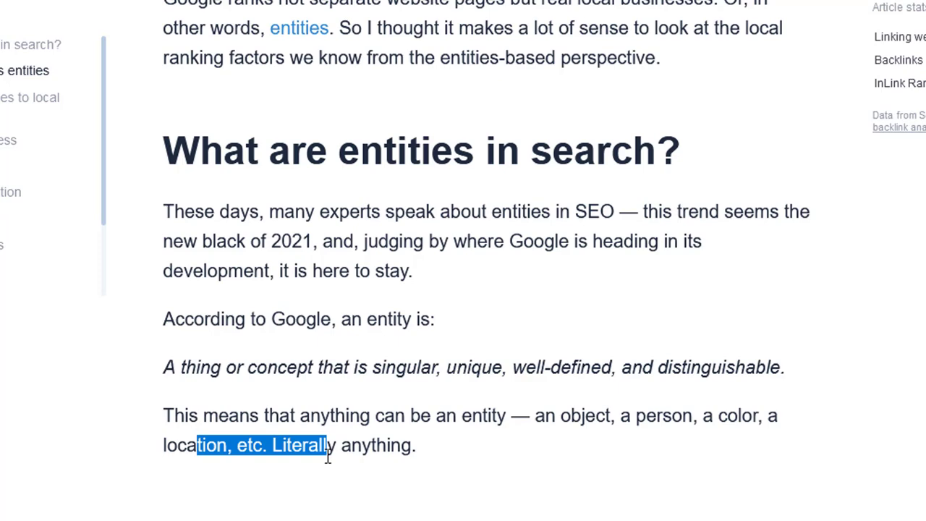
left_click(342, 454)
scroll(342, 456, "down", 5)
scroll(342, 454, "down", 1)
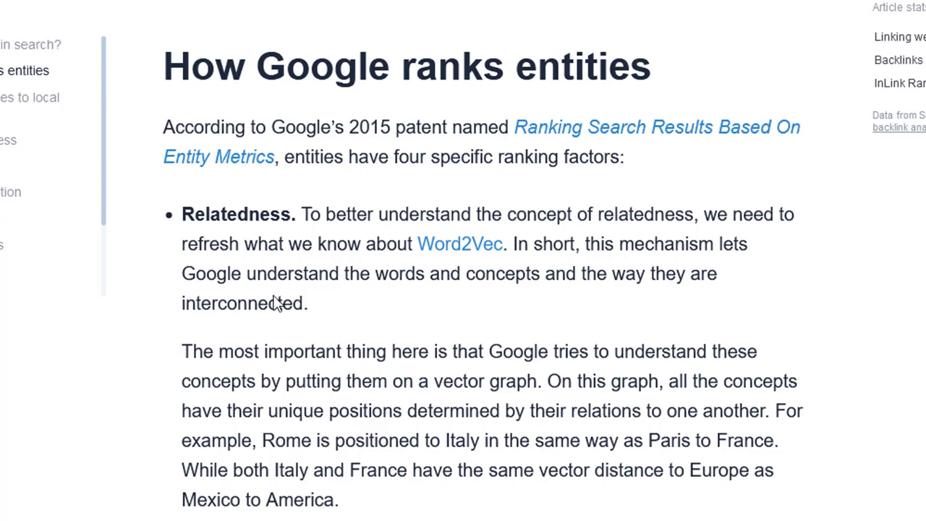
scroll(311, 306, "down", 1)
- Highlight the Relatedness and Notability factors and the entity-relationships snippet, then return to Entity Keyword Explorer
left_click_drag(182, 119, 235, 123)
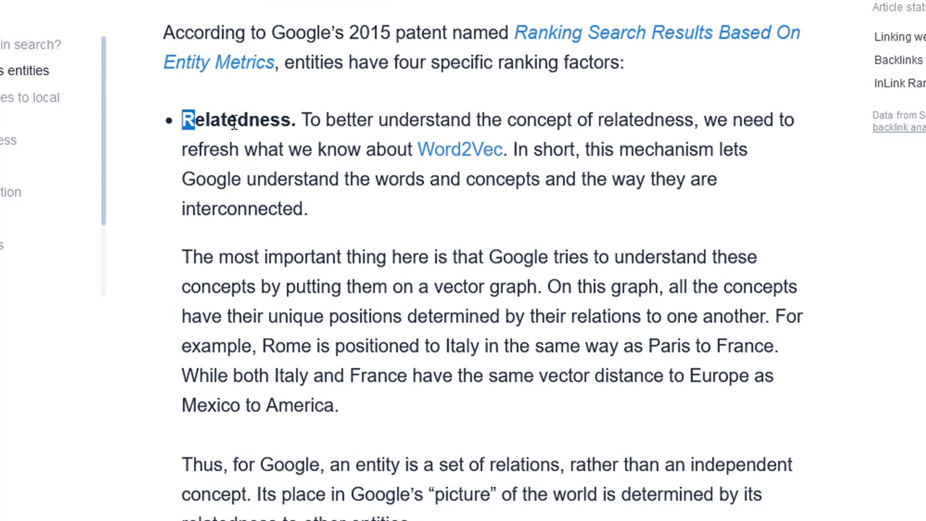
left_click(262, 174)
scroll(278, 209, "down", 3)
left_click_drag(183, 279, 248, 286)
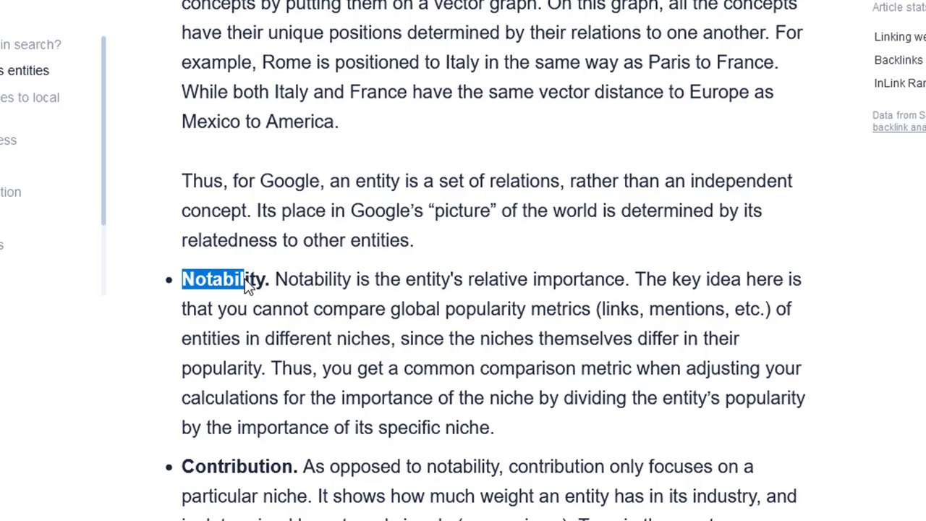
scroll(248, 285, "down", 2)
left_click_drag(193, 278, 296, 279)
left_click_drag(203, 496, 257, 495)
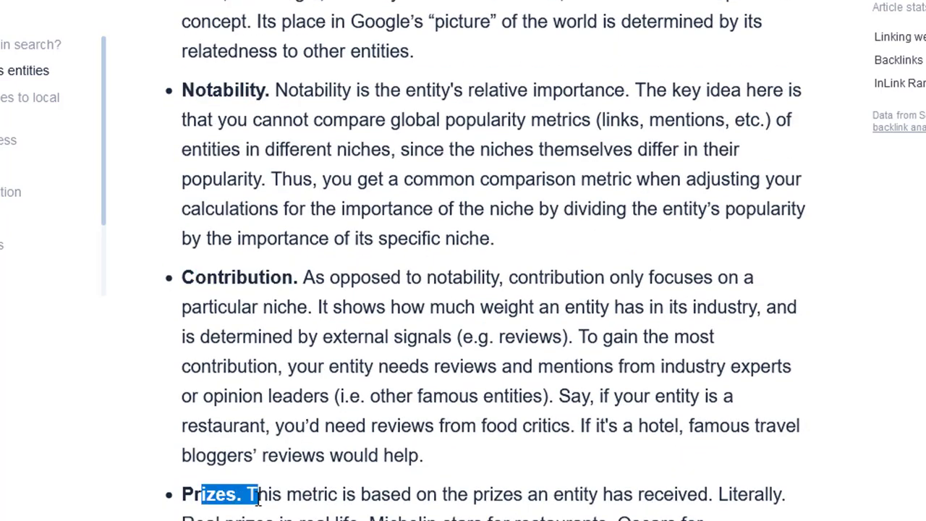
scroll(259, 498, "down", 2)
scroll(260, 496, "up", 6)
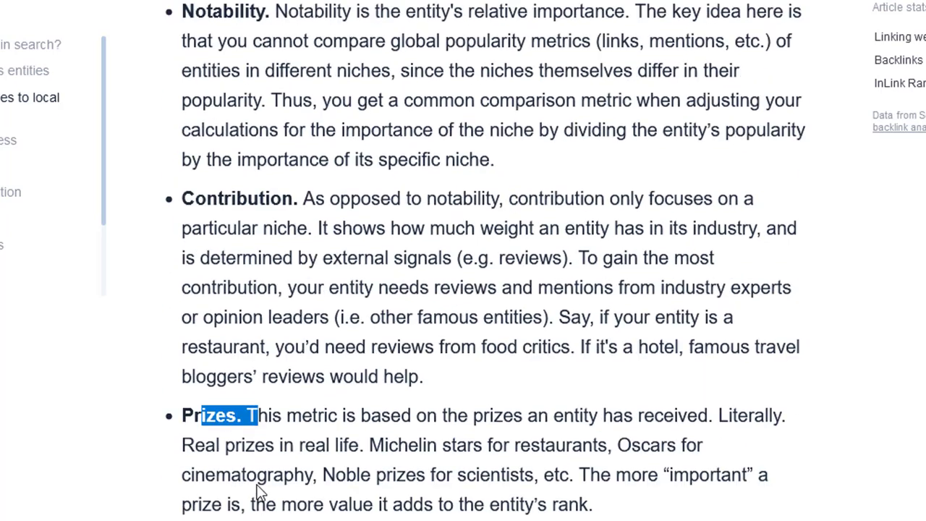
scroll(261, 391, "up", 2)
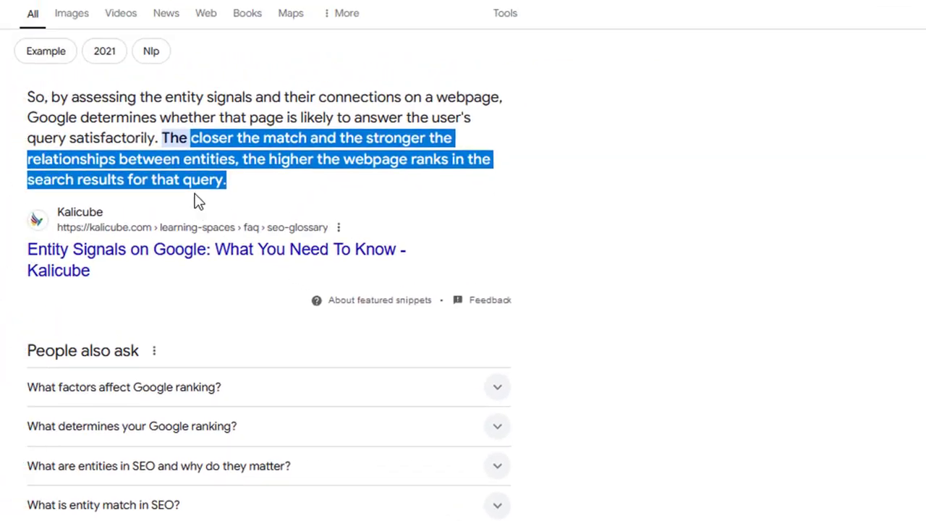
left_click_drag(327, 230, 242, 209)
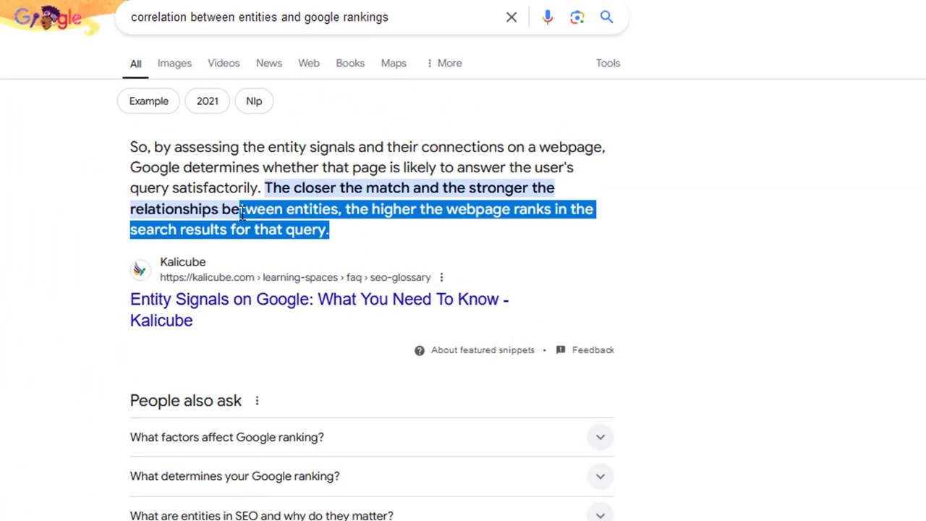
left_click(244, 209)
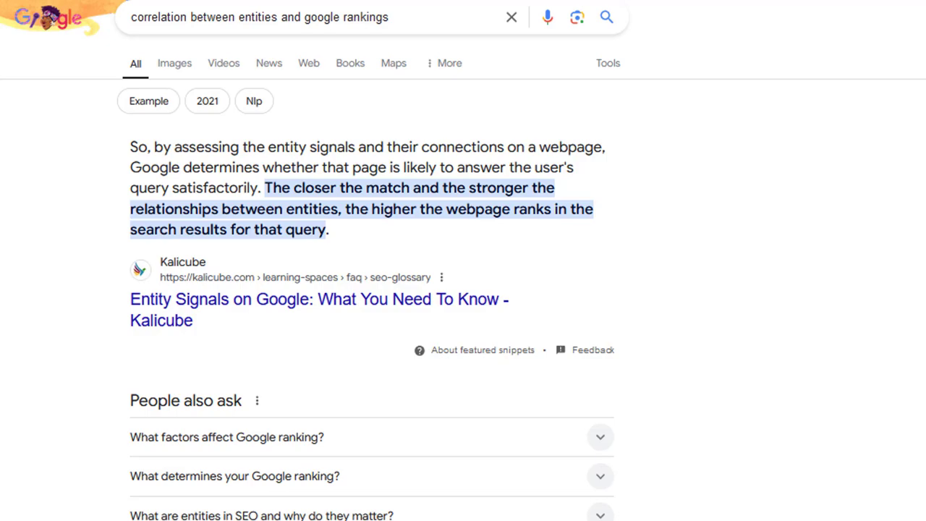
key("alt+Tab")
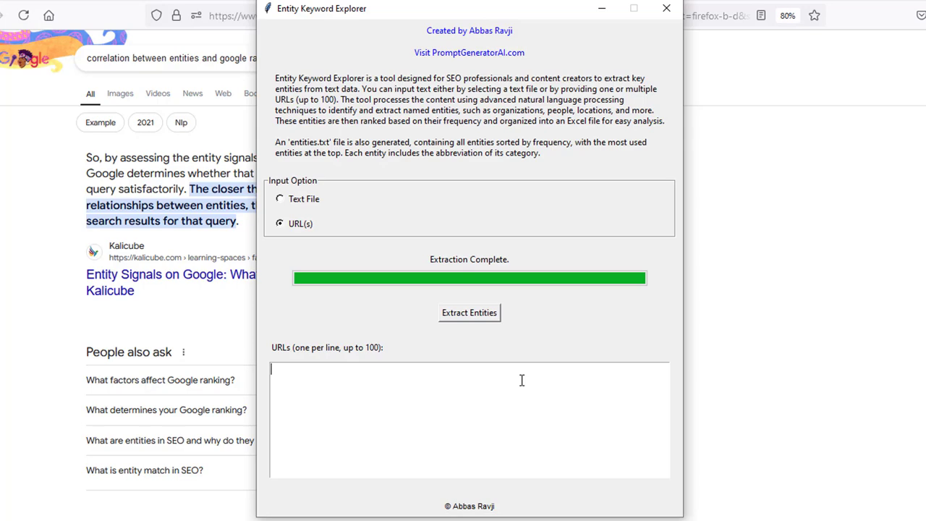
- Copy the local SEO factors article's web address from the browser's address bar
left_click(800, 369)
left_click(711, 4)
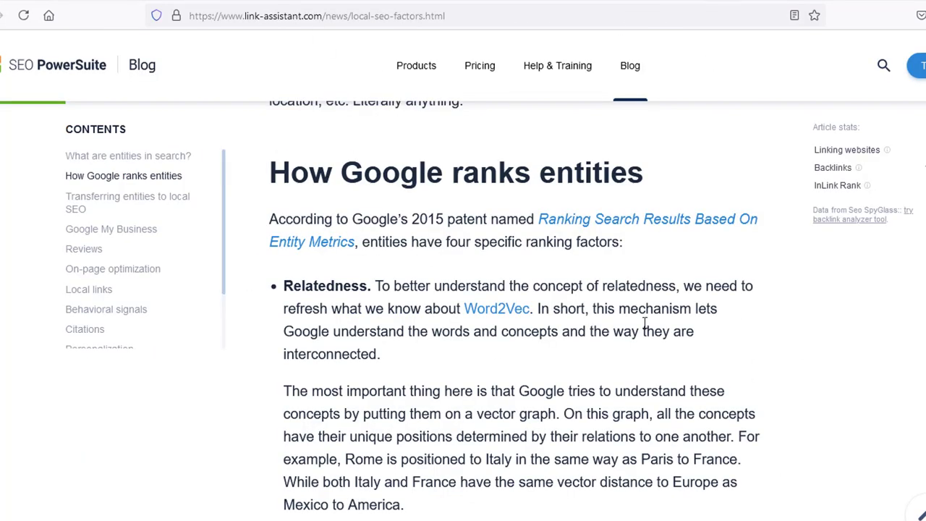
left_click(425, 15)
right_click(458, 18)
left_click(463, 101)
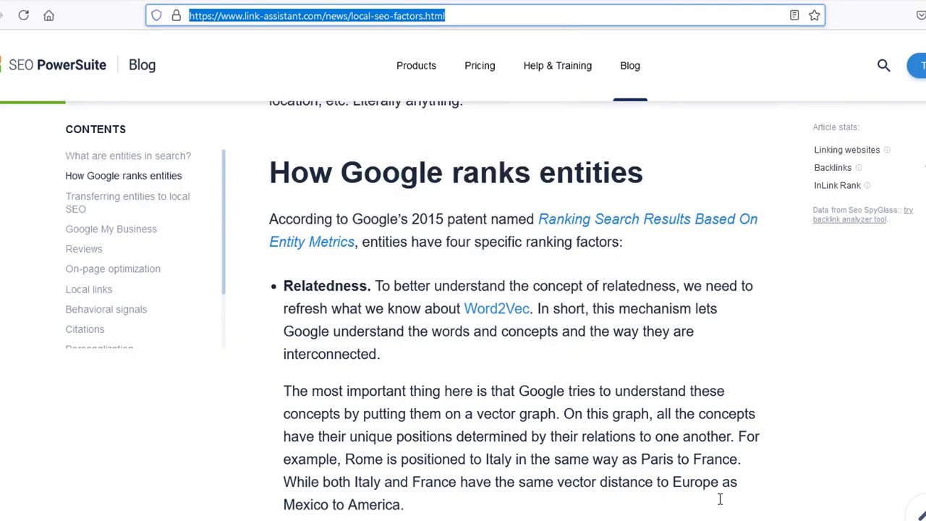
- Paste the article URL into the URL list and extract its entities into entities_from_URLs files
key("alt+Tab")
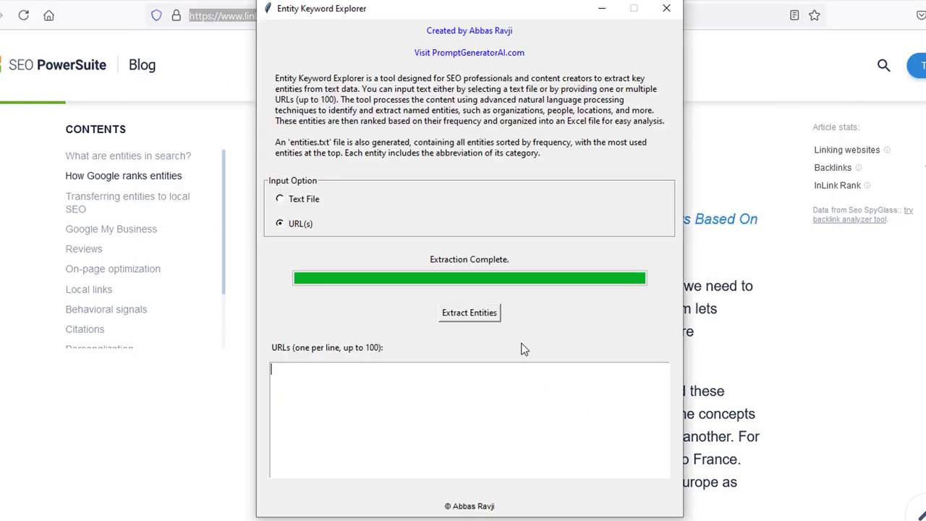
key("ctrl+v")
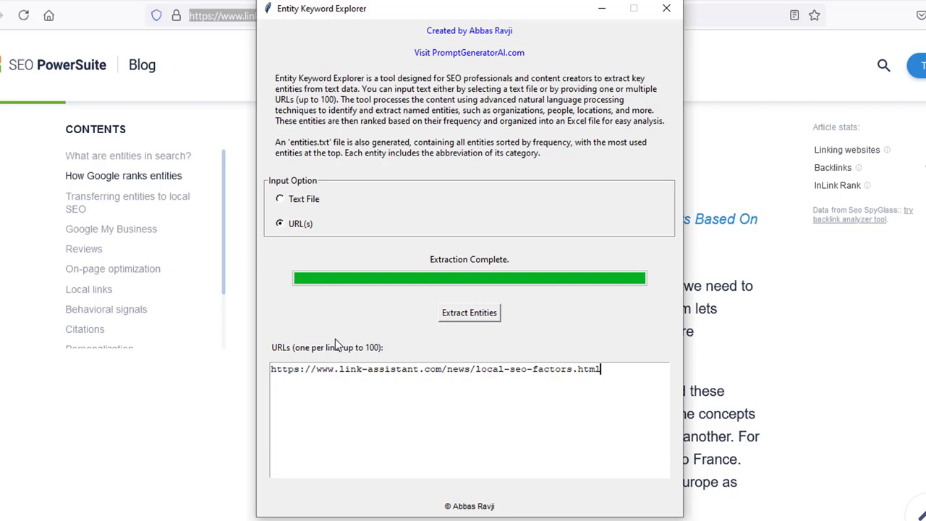
left_click(481, 325)
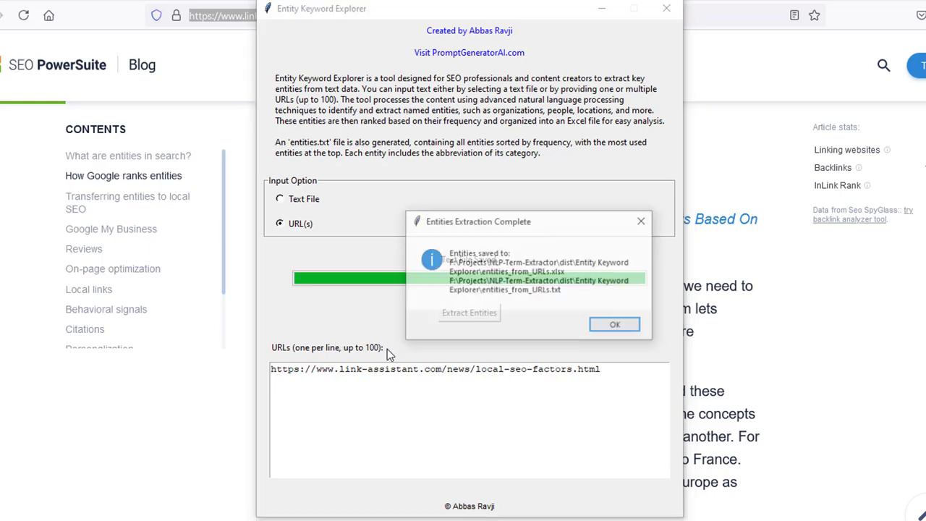
left_click(614, 323)
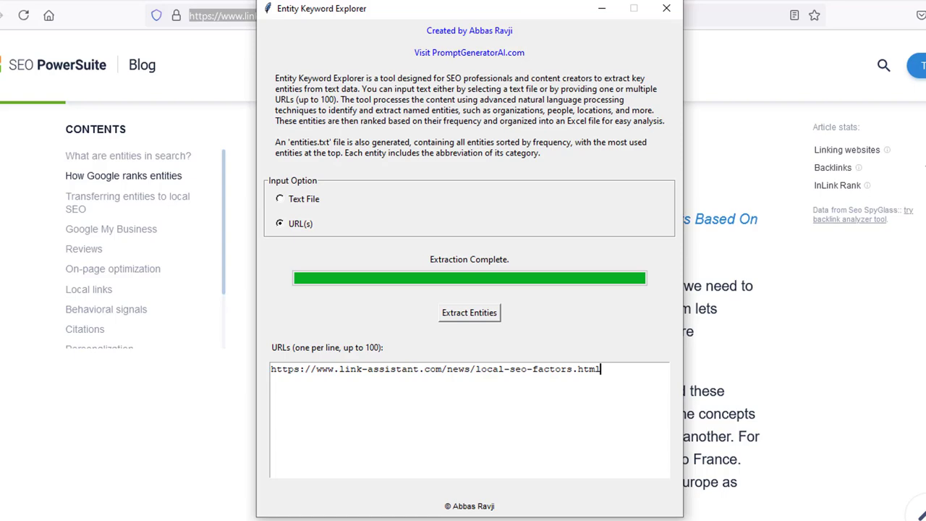
- Open entities_from_URLs.txt and review entries like first (ORDINAL), Italy, France and Google through Michelin
mouse_move(334, 516)
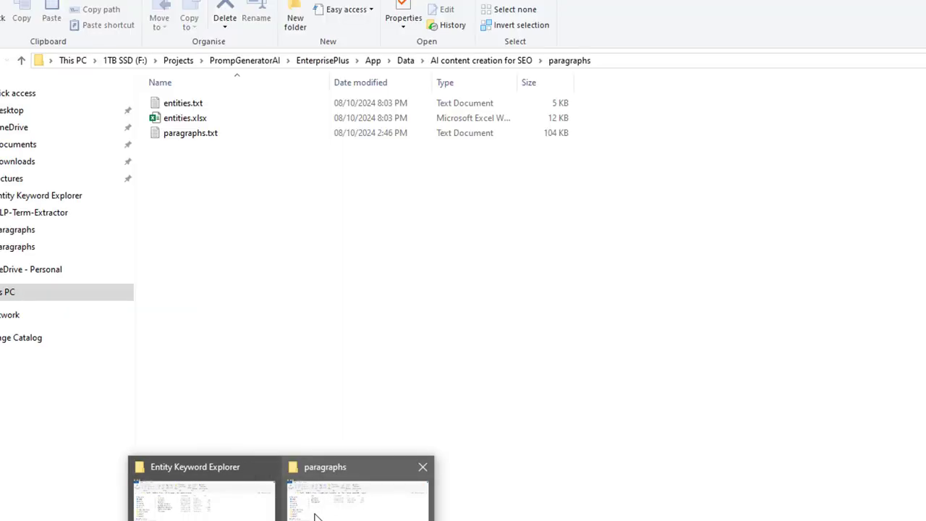
left_click(203, 492)
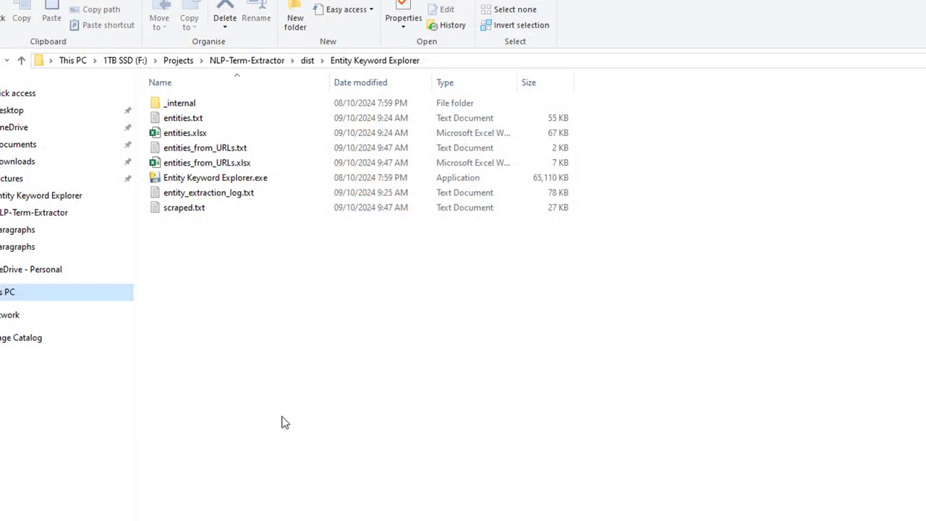
double_click(181, 147)
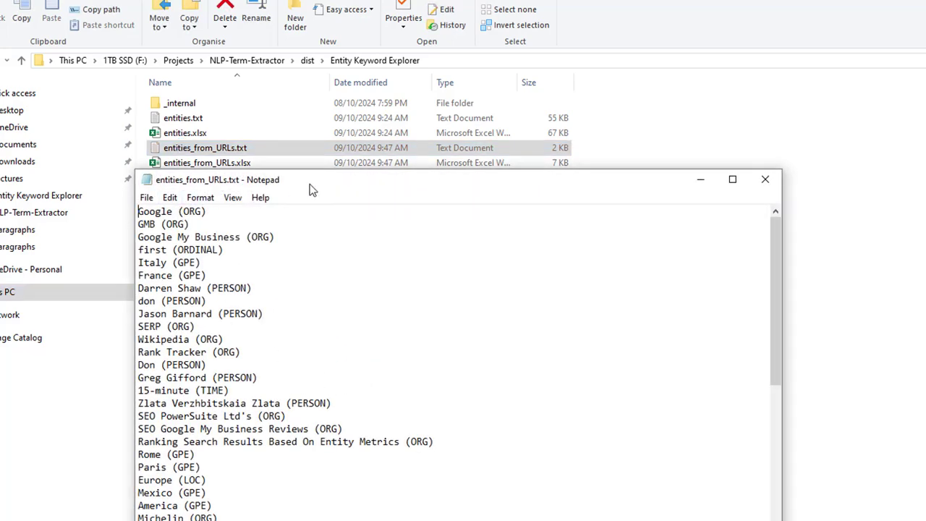
left_click_drag(312, 190, 534, 119)
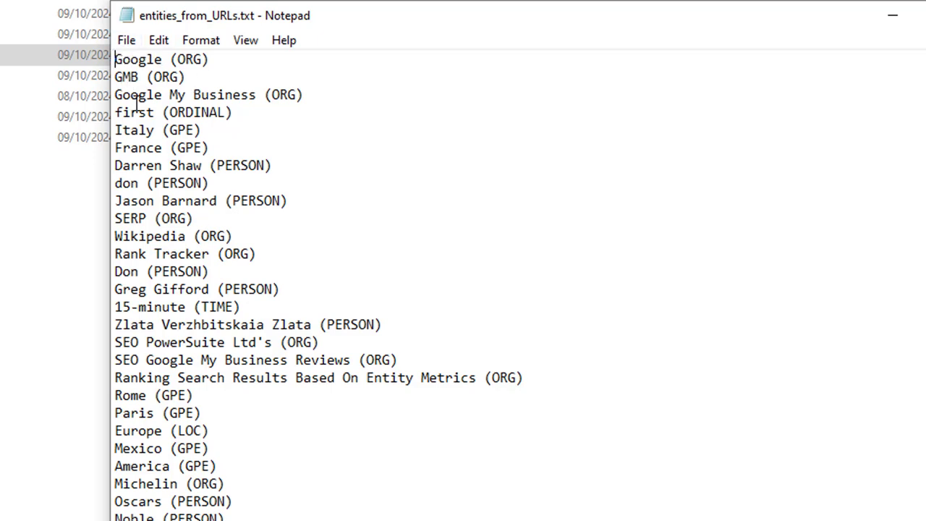
left_click_drag(248, 112, 114, 119)
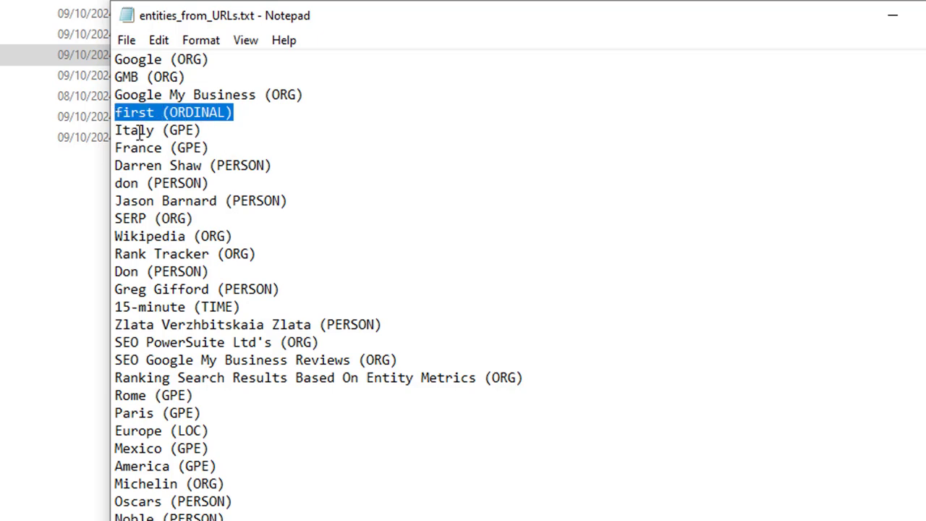
left_click_drag(138, 130, 153, 149)
left_click(141, 165)
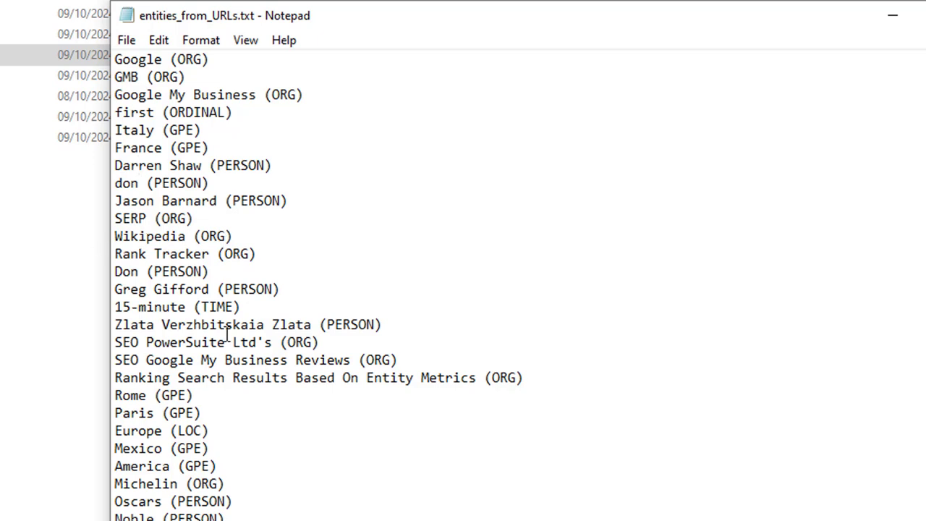
left_click_drag(316, 486, 129, 66)
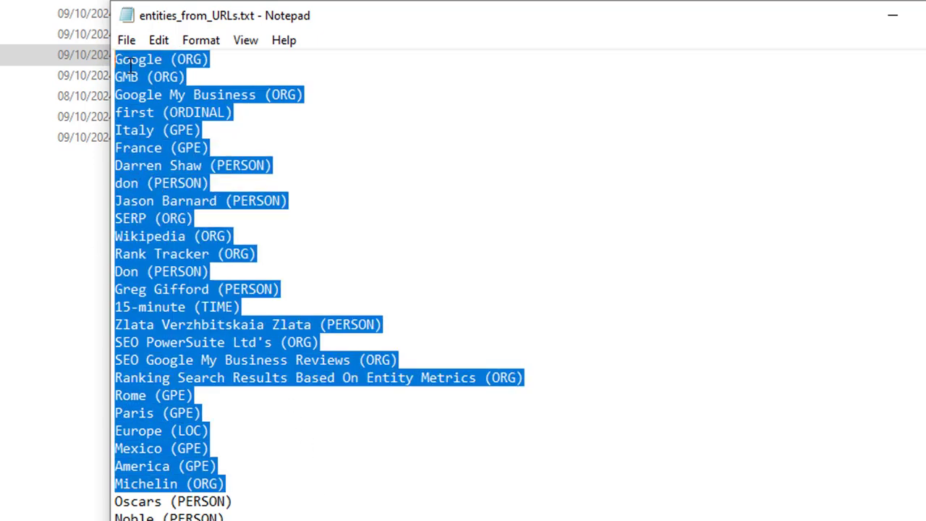
left_click(271, 515)
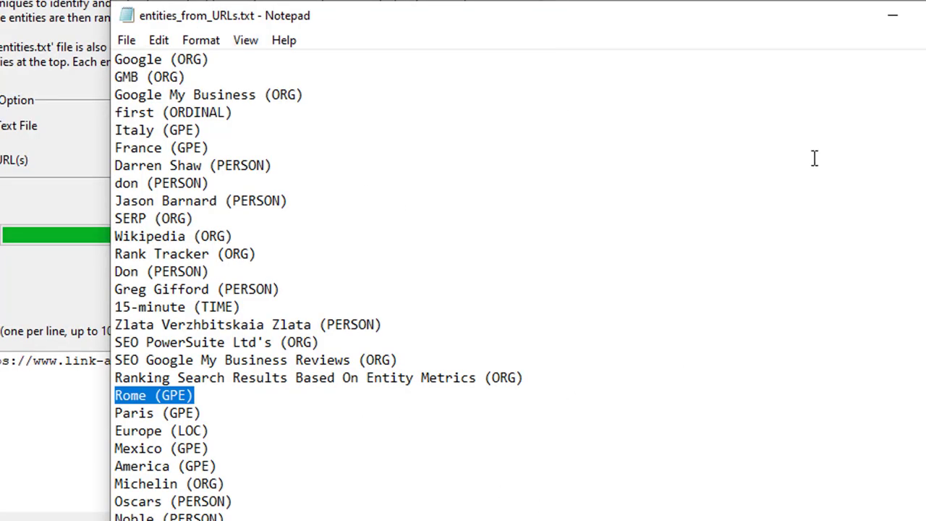
left_click(892, 15)
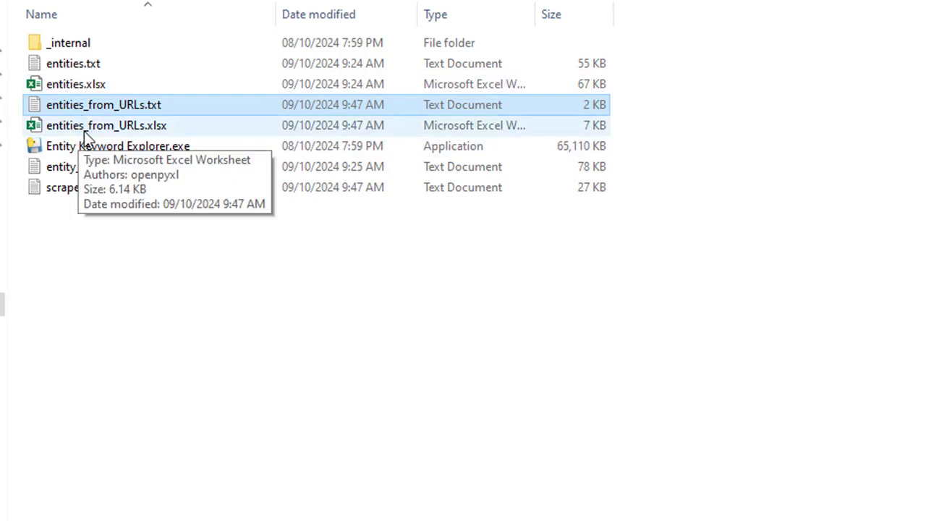
- Open entities_from_URLs.xlsx and compare it with the Notepad list's ORDINAL and PERSON entries
double_click(83, 131)
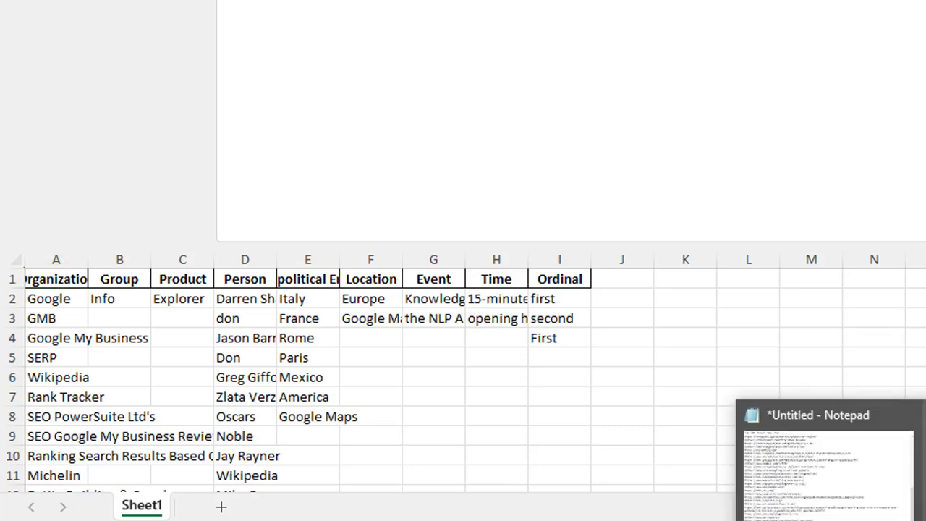
left_click(832, 470)
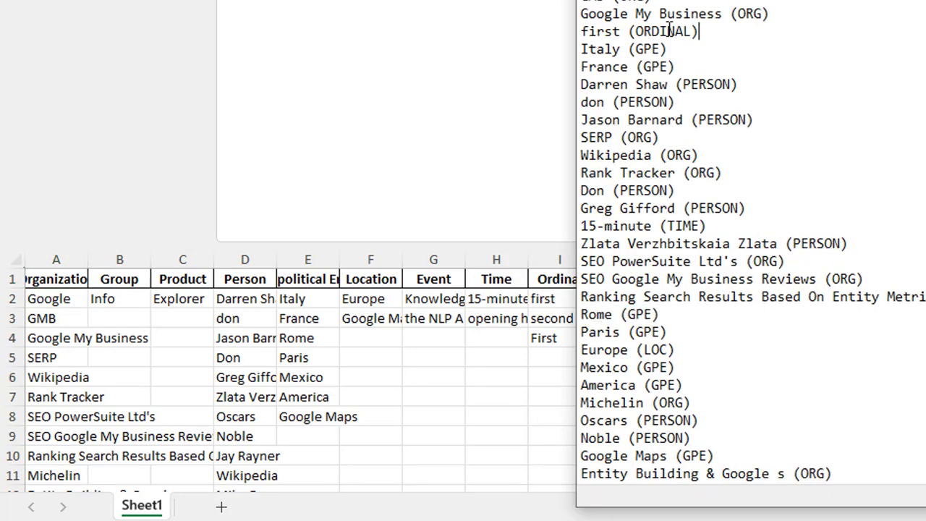
left_click_drag(699, 31, 580, 31)
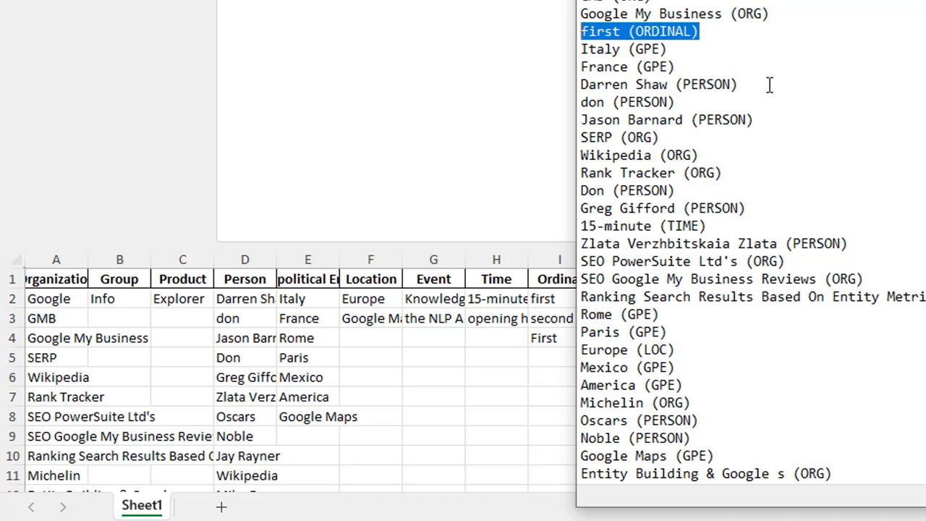
left_click_drag(770, 84, 559, 85)
left_click_drag(702, 31, 566, 31)
- AutoFit column A and review Organization entries such as GMB, SERP, Wikipedia and Rank Tracker
left_click(348, 426)
left_click(42, 278)
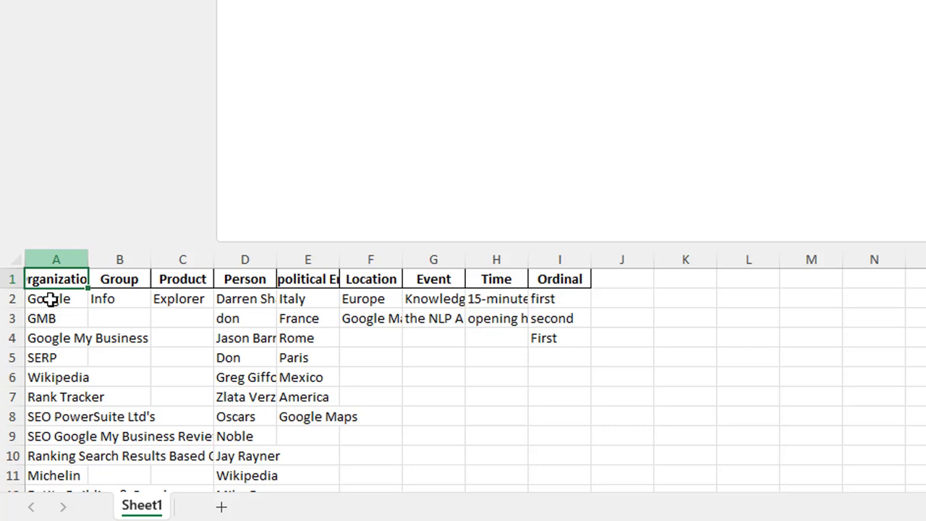
double_click(89, 260)
left_click(80, 297)
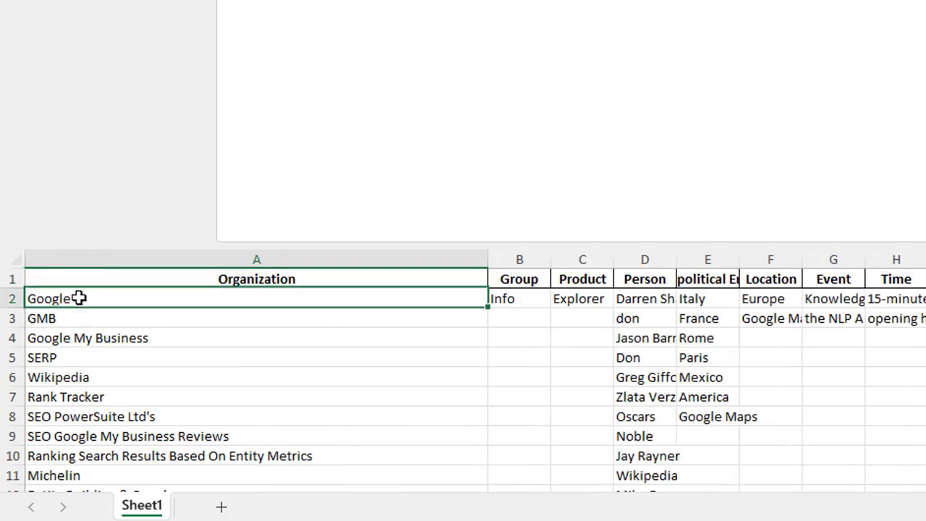
left_click(80, 317)
left_click(133, 339)
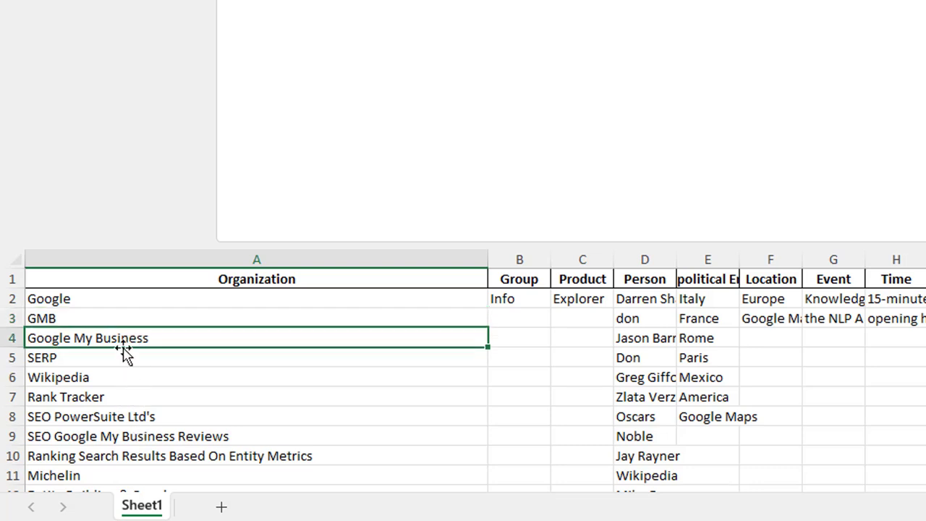
left_click(120, 355)
left_click(130, 382)
left_click(132, 403)
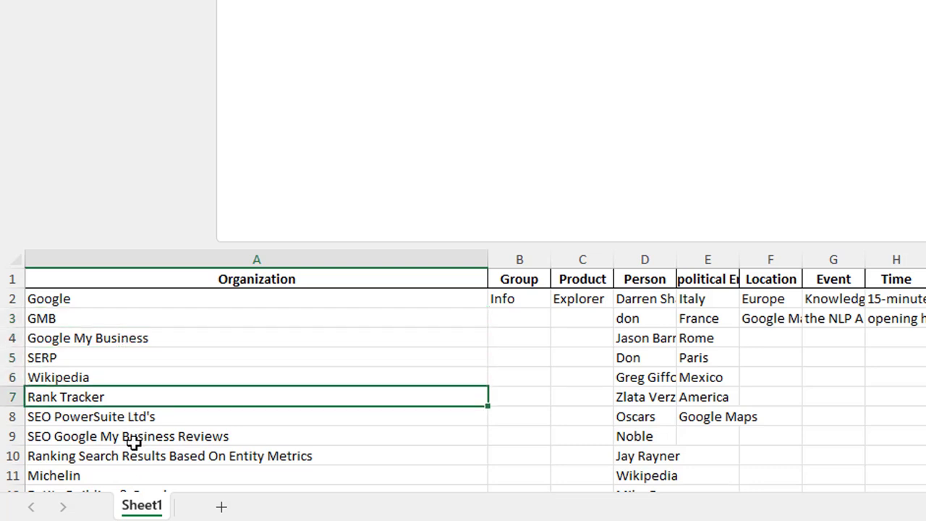
left_click(140, 422)
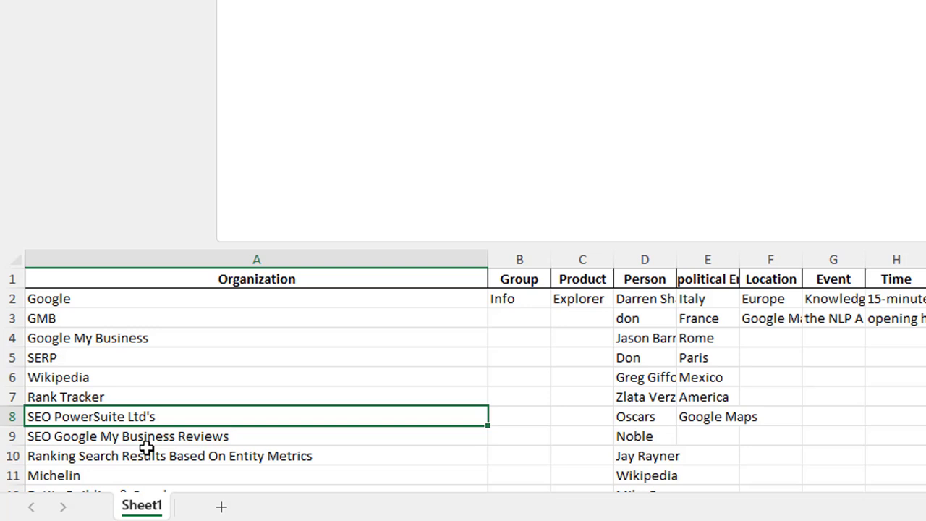
left_click(144, 438)
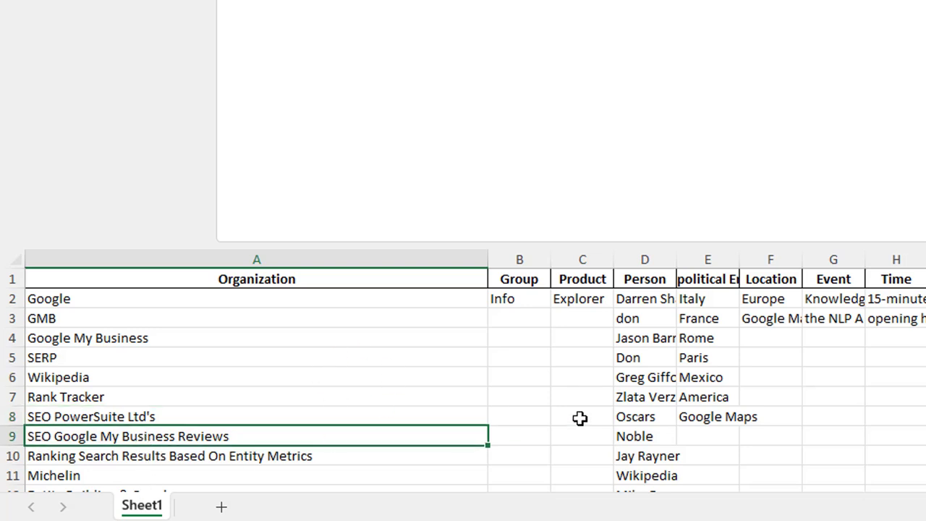
- Review the Person entries in column D, then close the workbook without saving
left_click(656, 299)
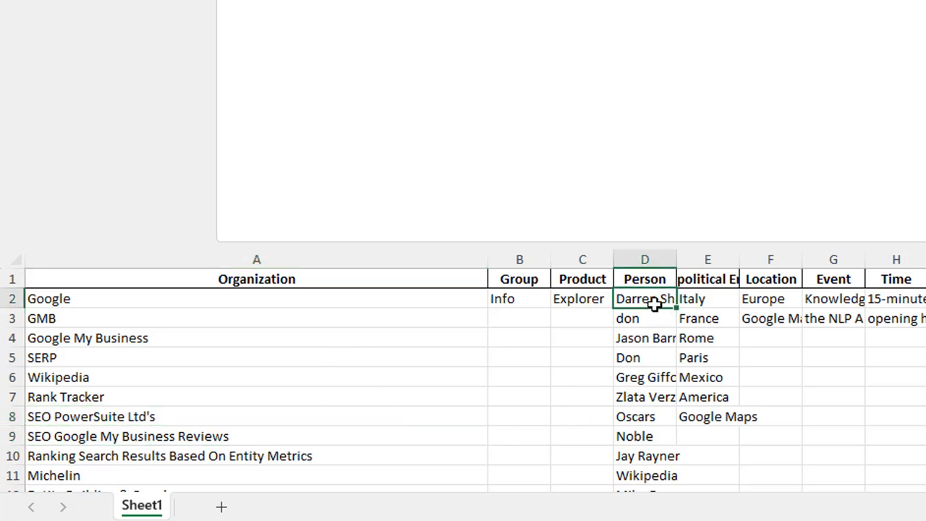
left_click(648, 343)
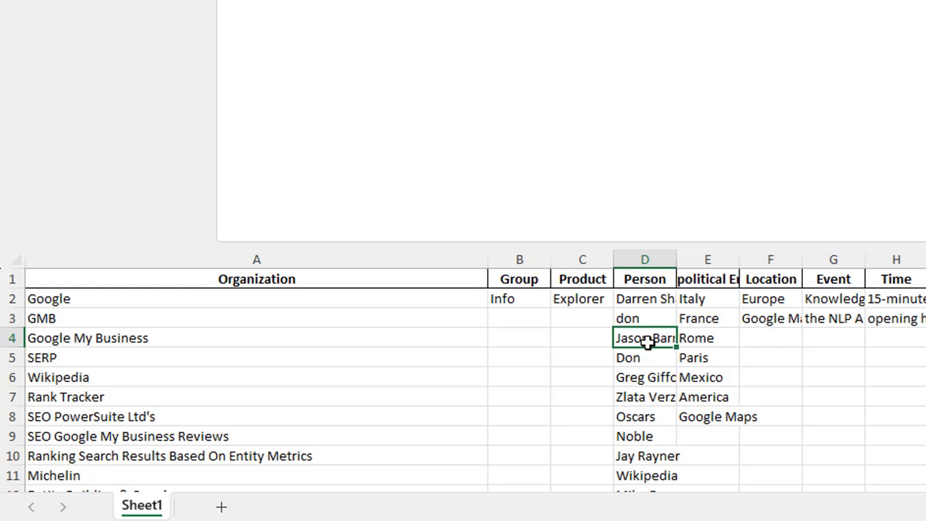
left_click(649, 379)
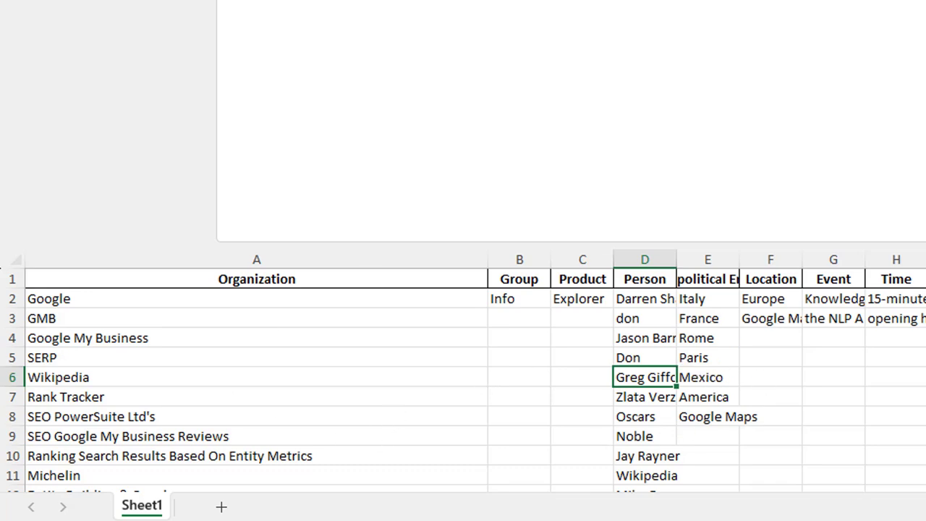
key("alt+F4")
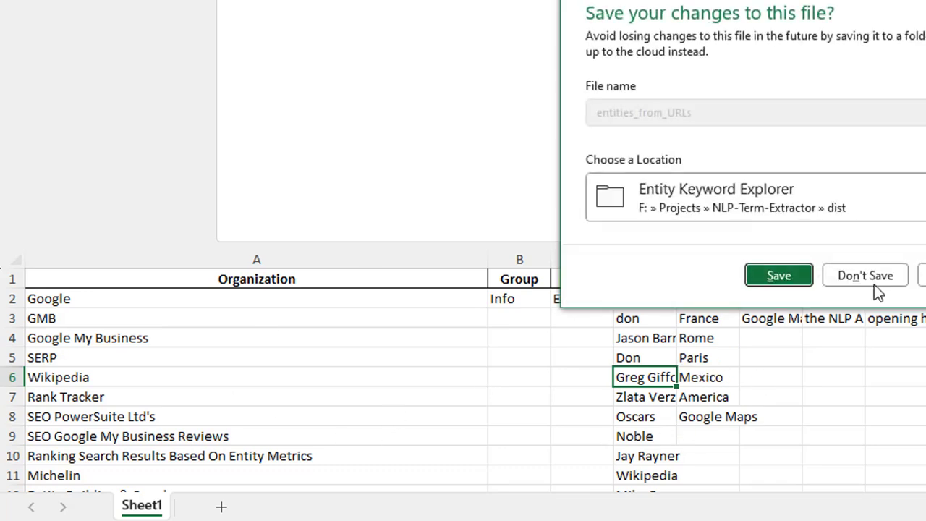
left_click(882, 273)
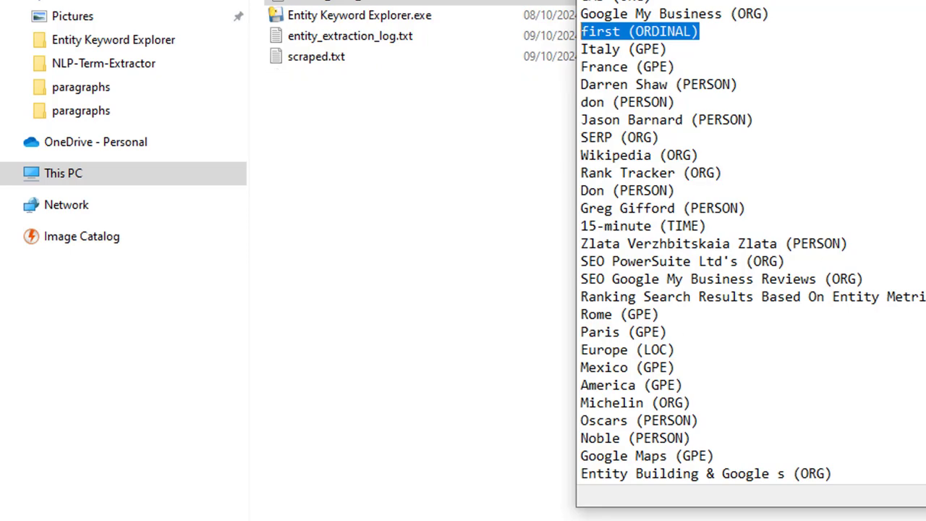
key("alt+F4")
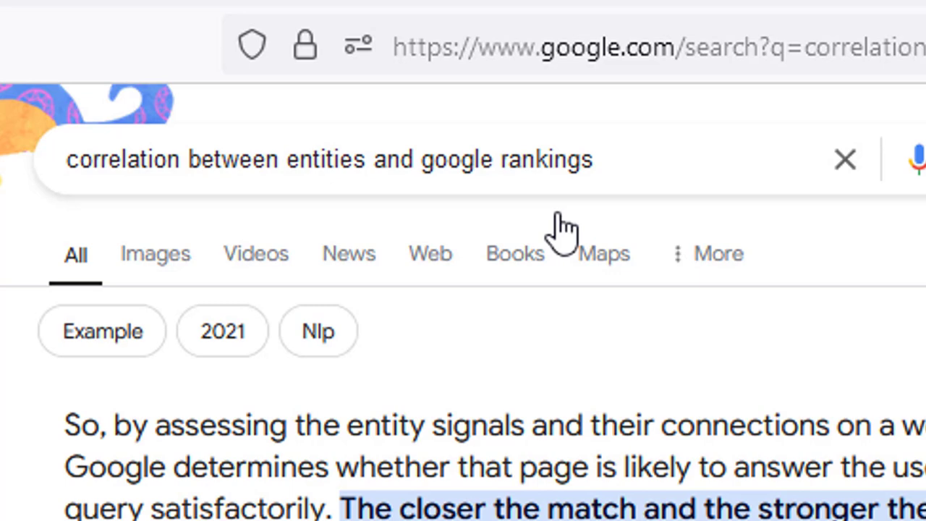
- Search Google for 'seo' and confirm the results address ends with num=50
left_click(847, 163)
type("seo")
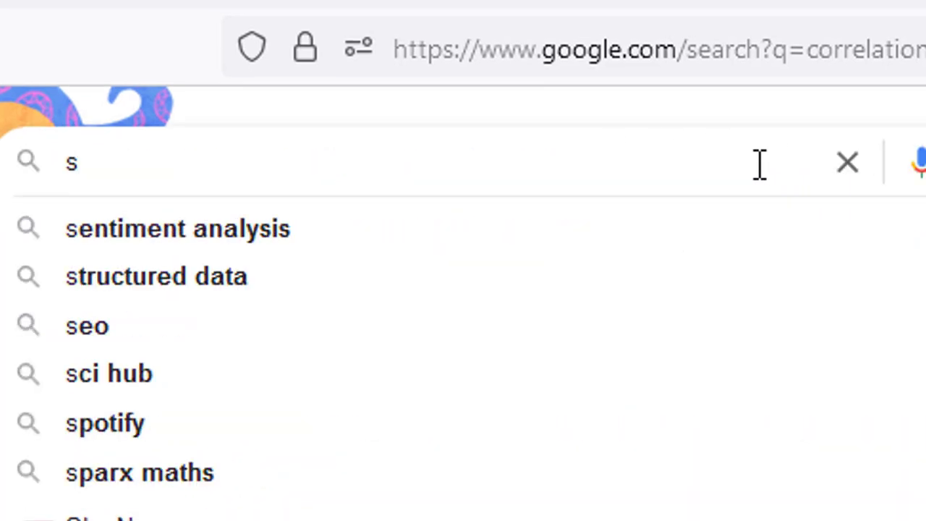
key("Return")
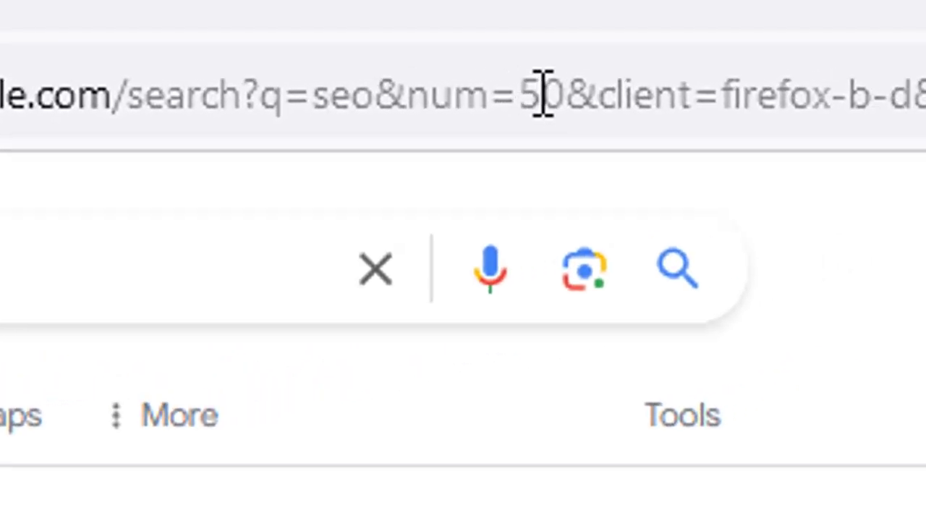
left_click_drag(581, 92, 925, 93)
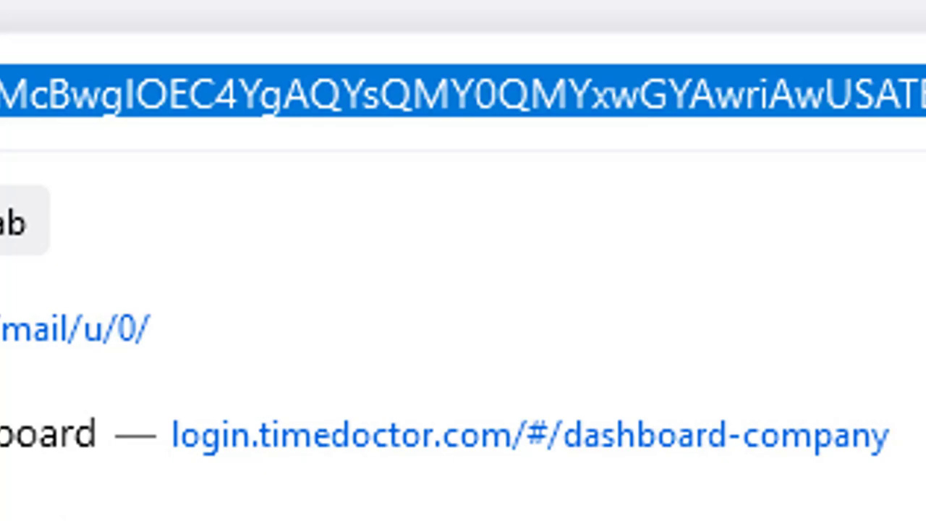
left_click(925, 93)
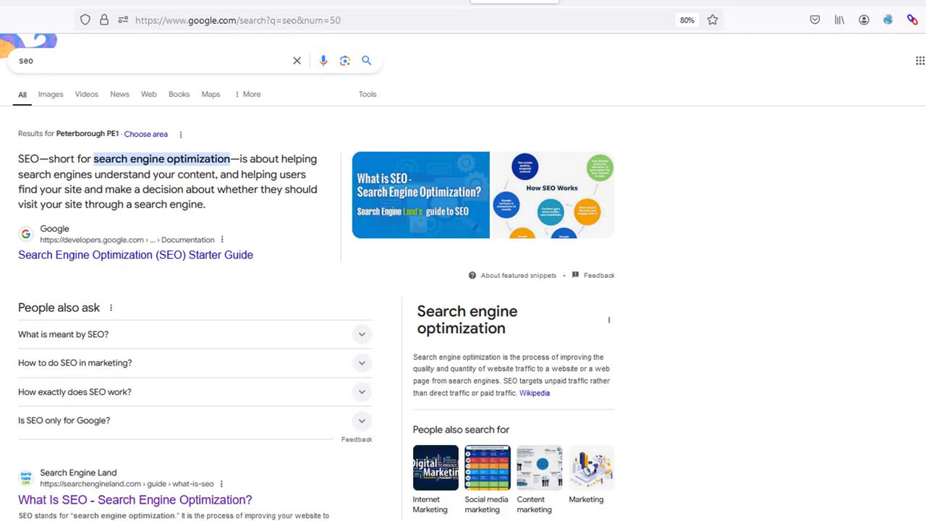
scroll(463, 290, "down", 20)
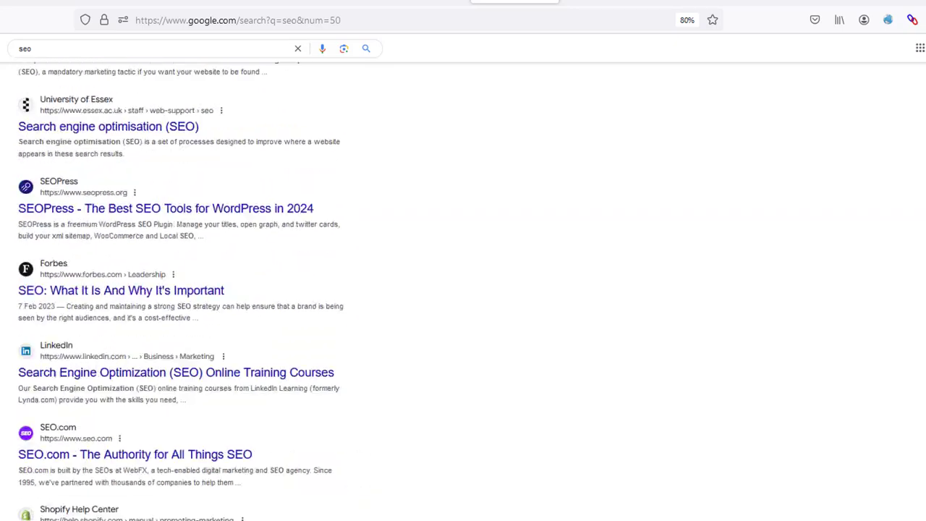
scroll(843, 472, "up", 20)
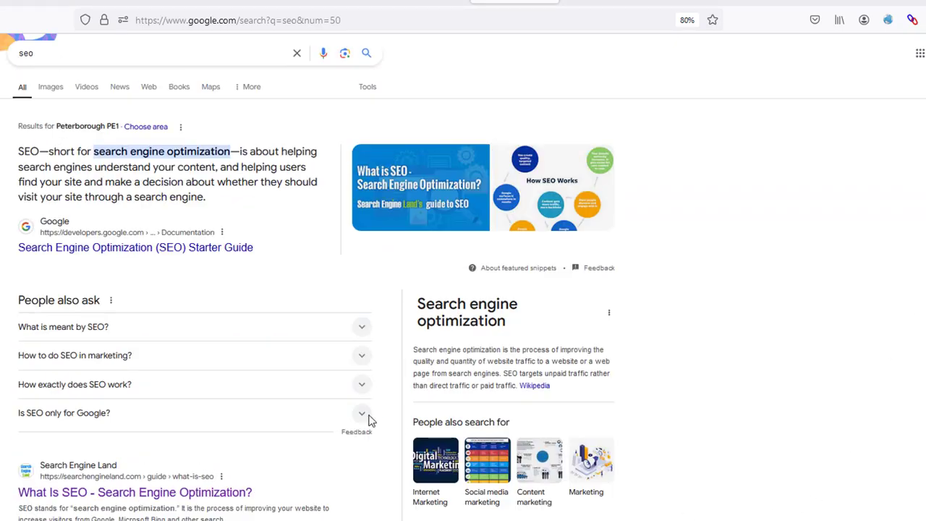
key("alt+Tab")
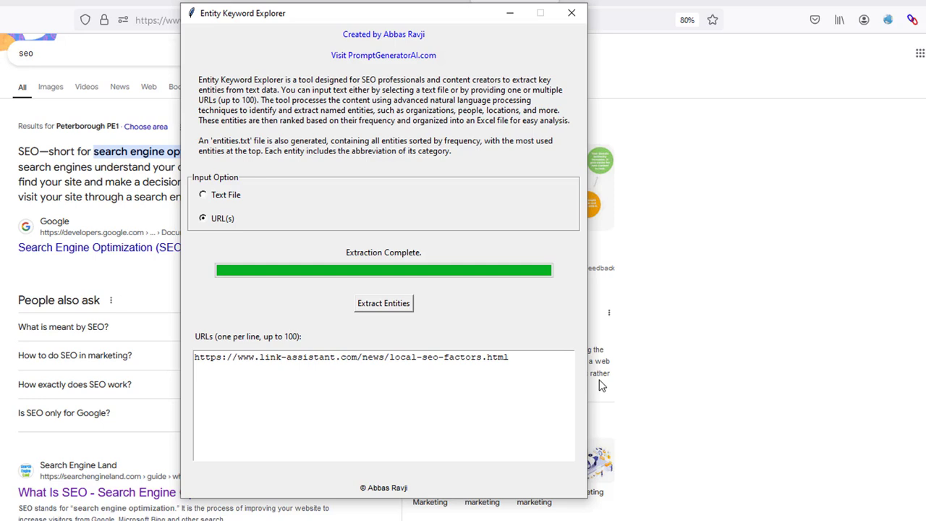
- Extract all links from the 'seo' results with Link Gopher and select the result URLs for Notepad
left_click(800, 323)
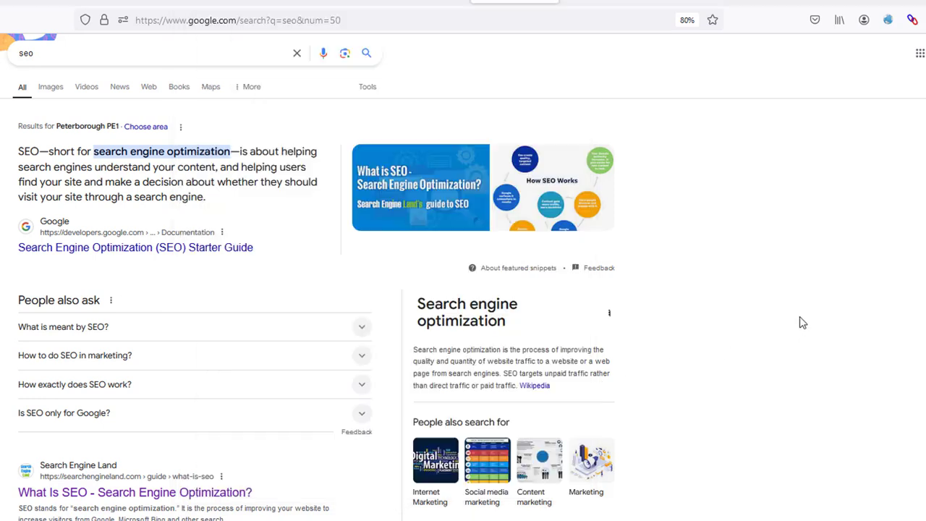
left_click(913, 22)
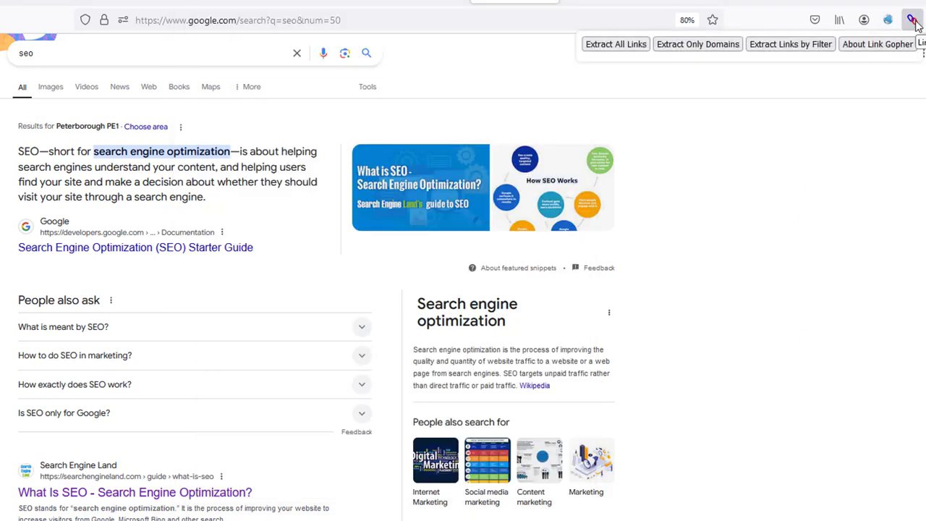
left_click(627, 44)
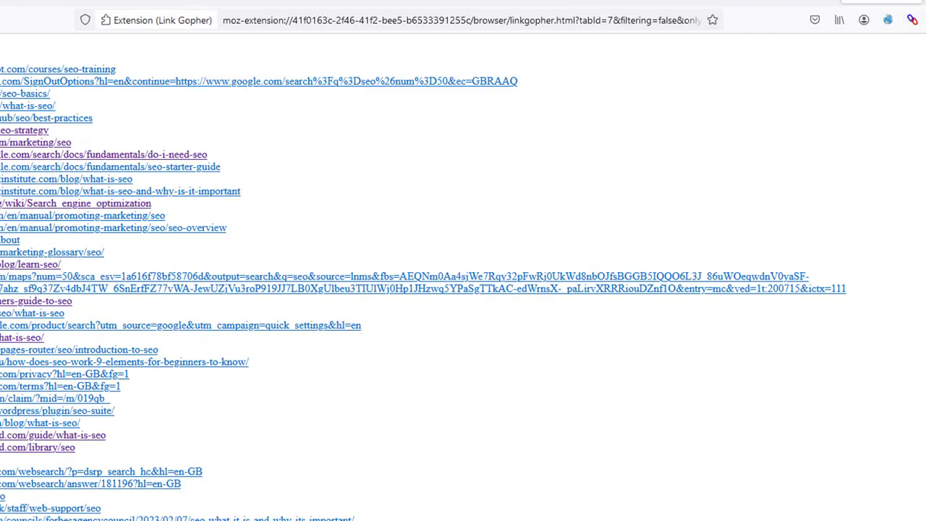
left_click_drag(177, 97, 177, 264)
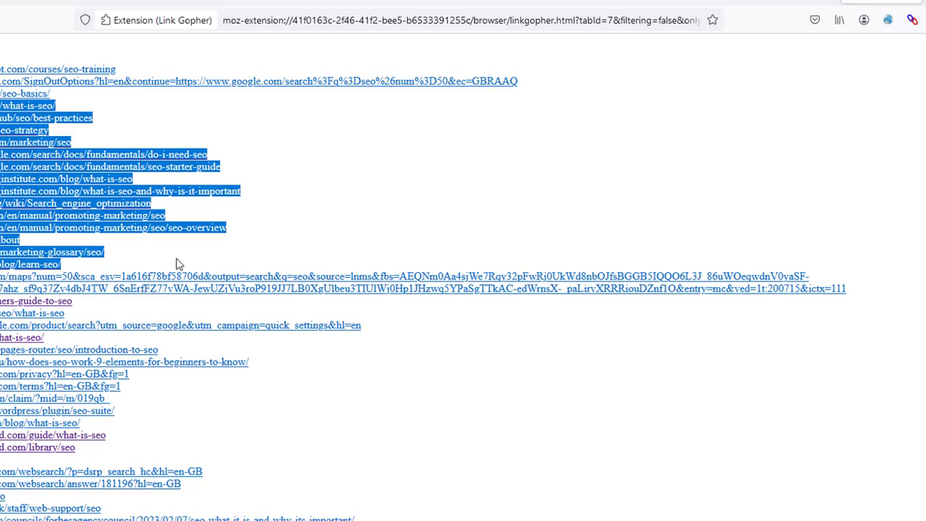
left_click_drag(177, 297, 175, 463)
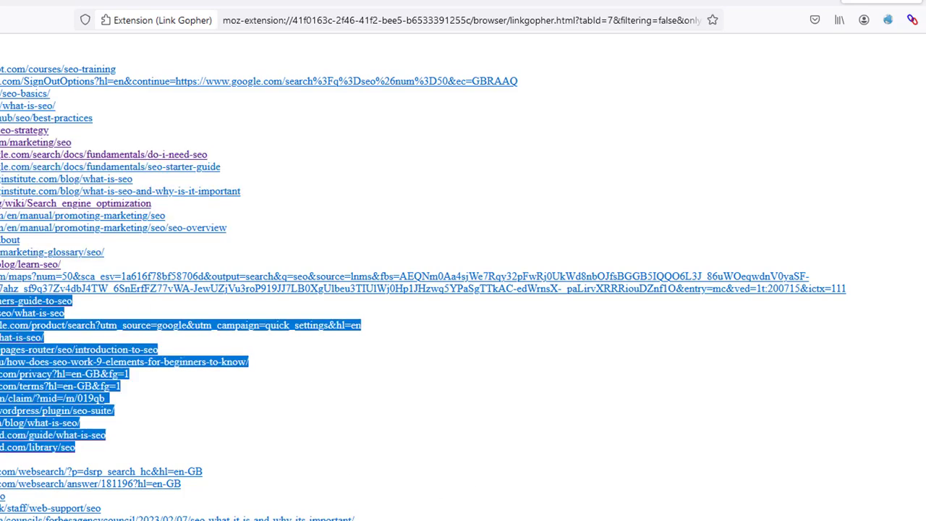
key("alt+Tab")
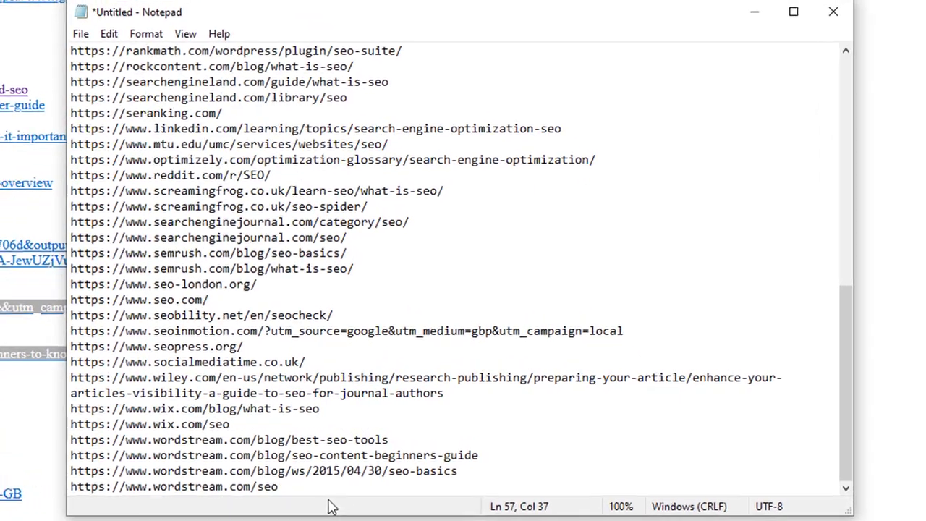
left_click(358, 494)
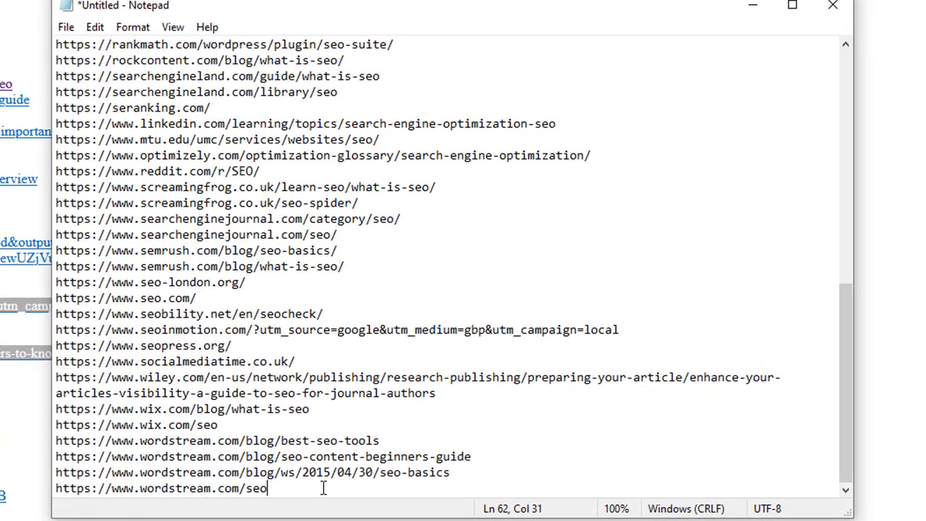
- Copy all 62 URLs from Notepad into the extractor's URL box, replacing the old article URL
key("ctrl+a")
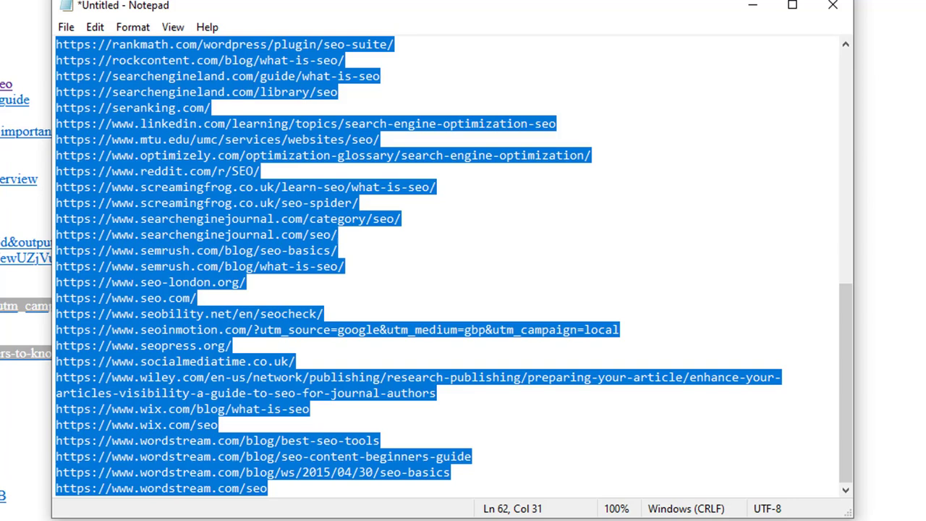
key("alt+Tab")
key("ctrl+a")
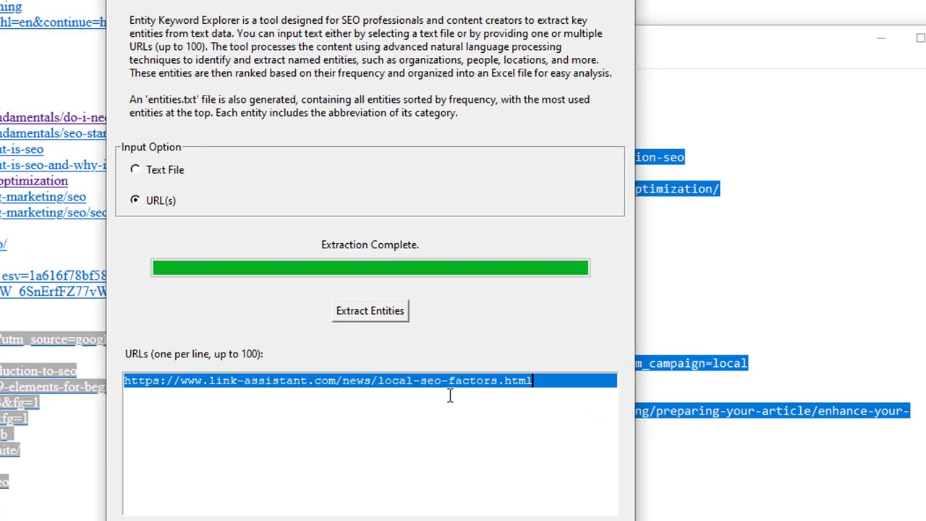
key("ctrl+v")
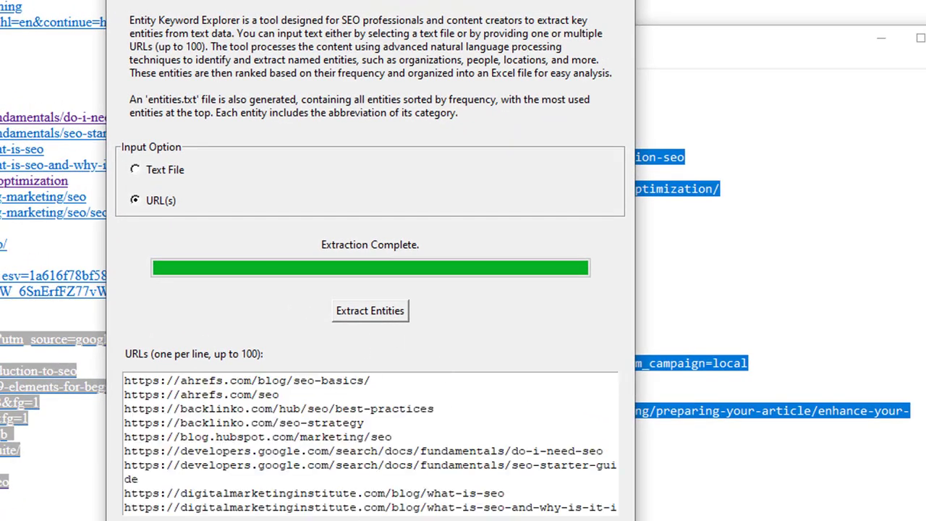
key("alt+Tab")
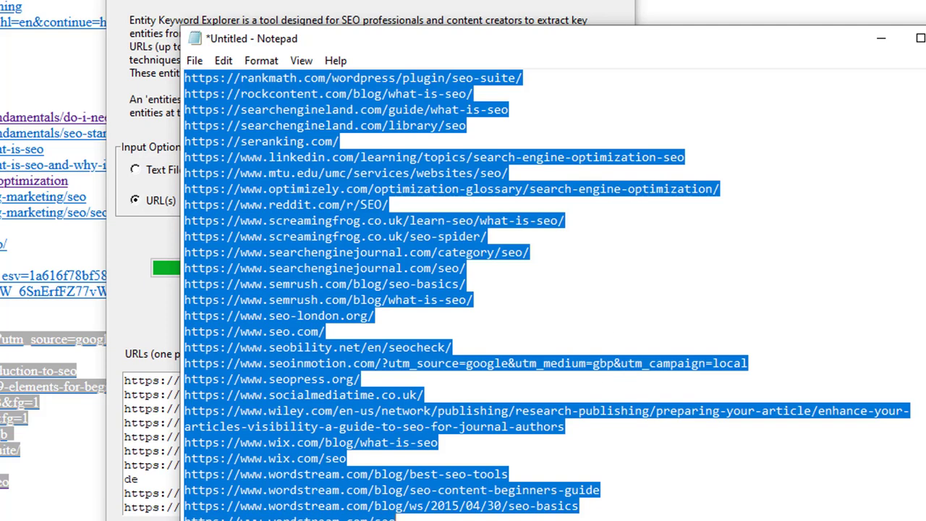
- Run Extract Entities on the 62 URLs, watching scraped.txt and the output files update until complete
left_click(134, 327)
left_click(387, 317)
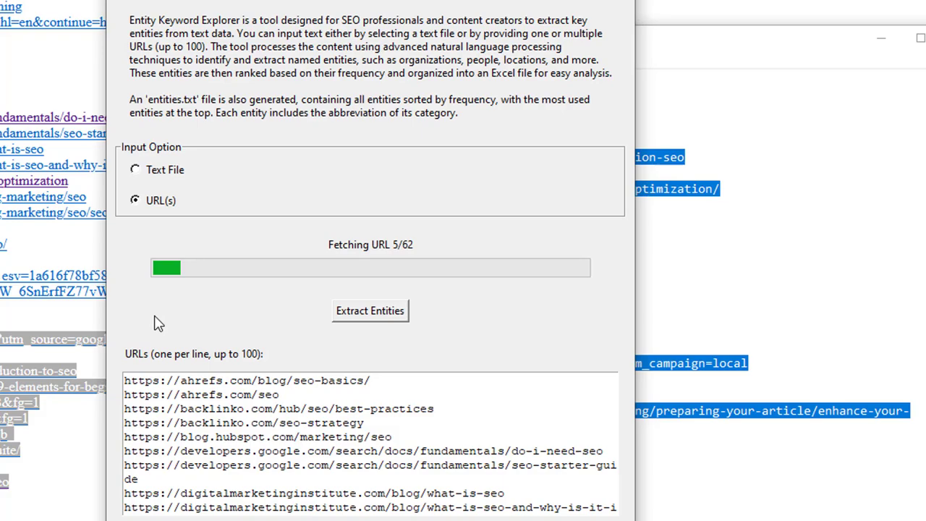
left_click(880, 38)
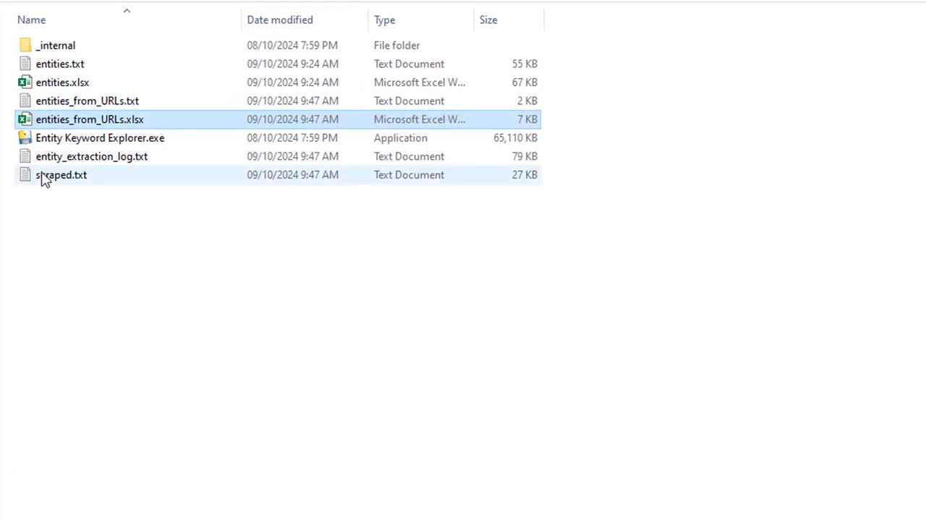
left_click(43, 179)
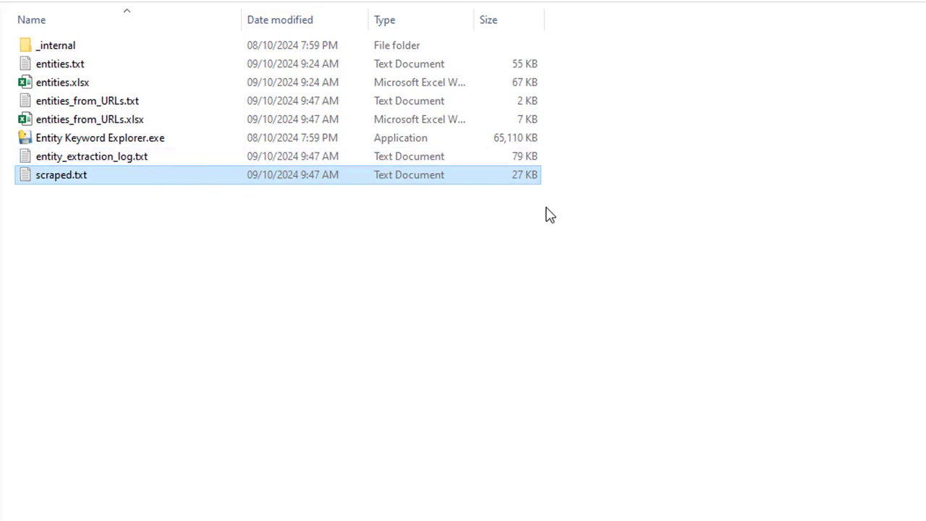
key("alt+Tab")
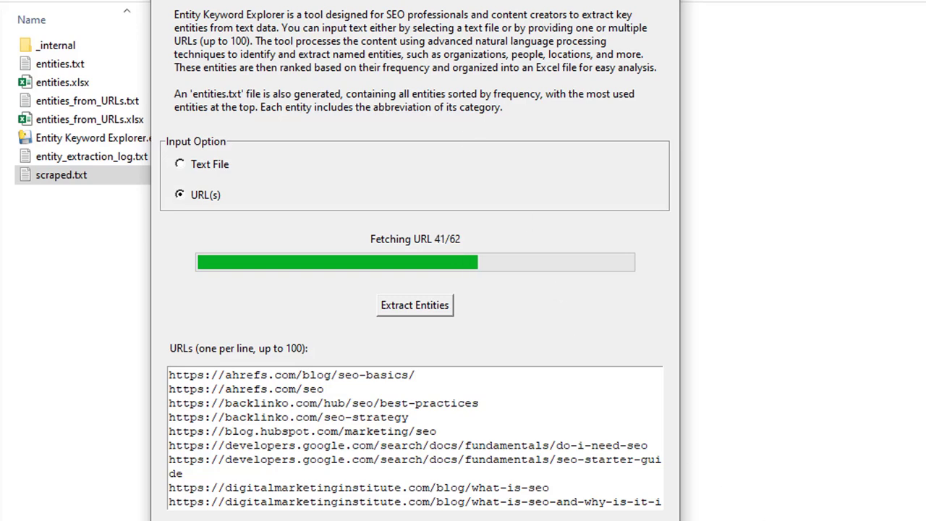
left_click_drag(217, 0, 653, 11)
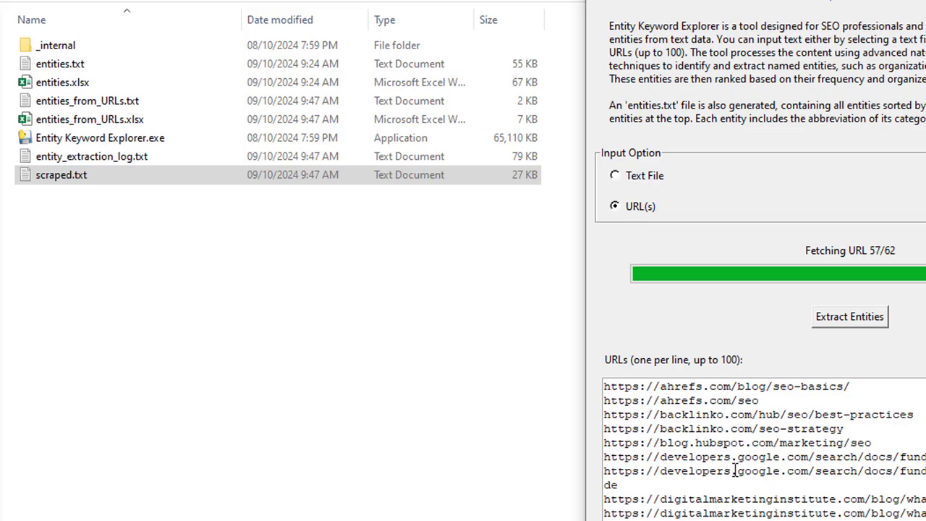
left_click(56, 182)
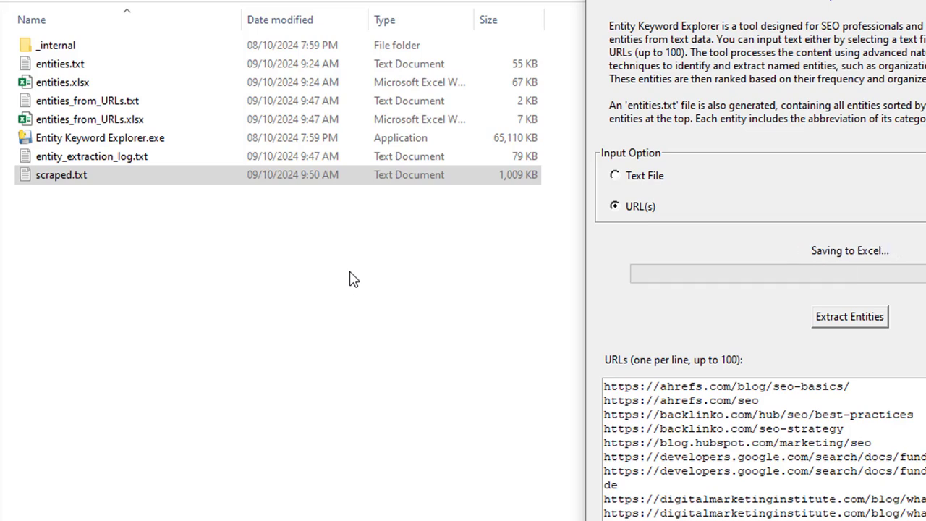
left_click(616, 323)
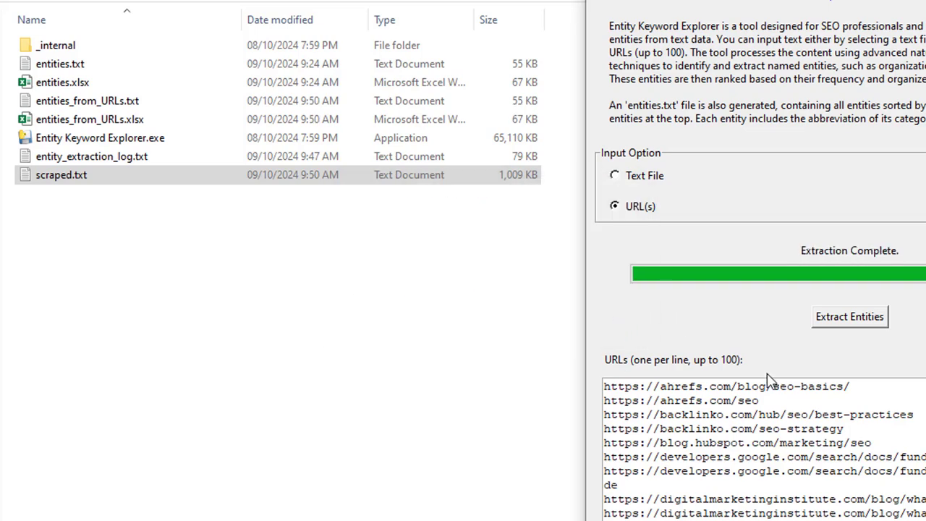
left_click(346, 429)
double_click(68, 182)
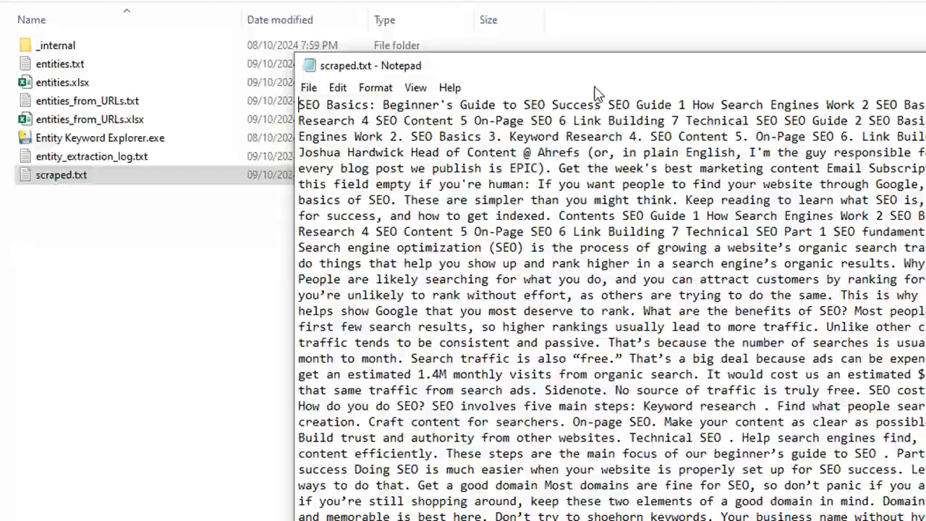
left_click_drag(603, 64, 588, 66)
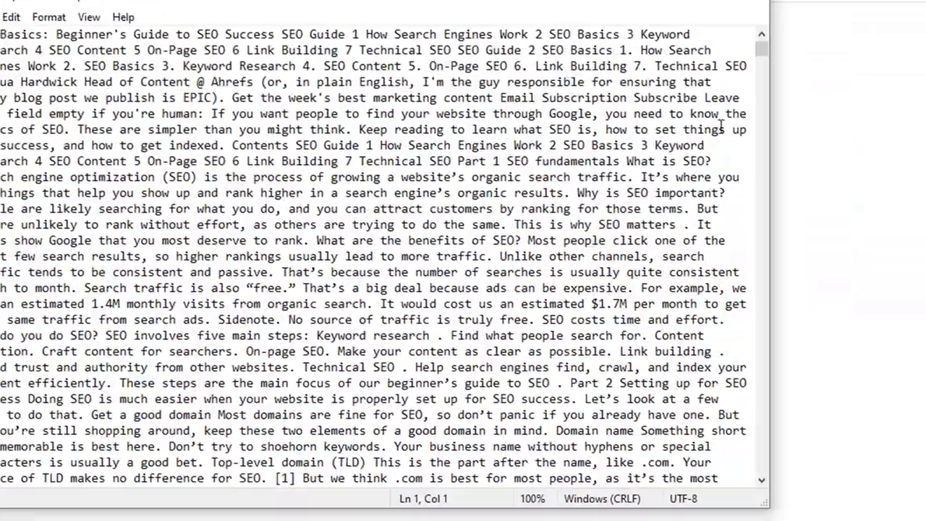
left_click_drag(761, 49, 729, 478)
left_click(663, 481)
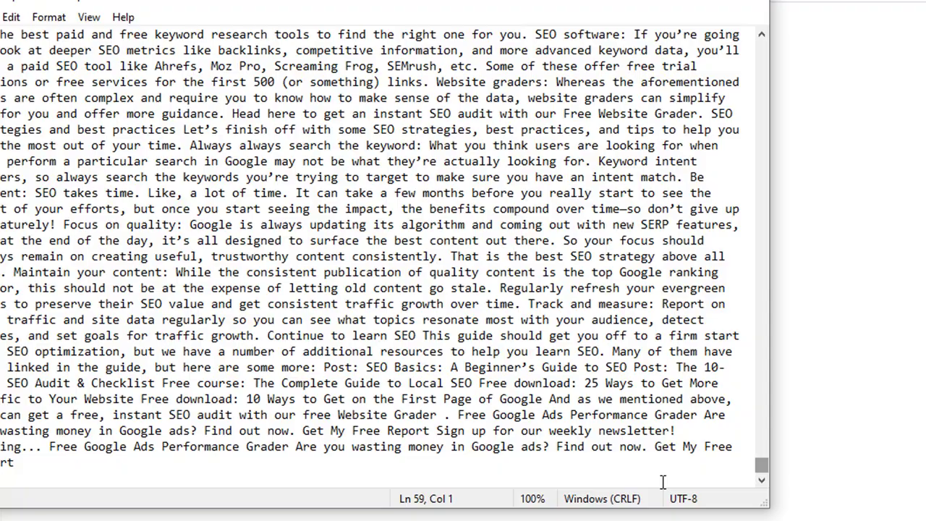
left_click(756, 9)
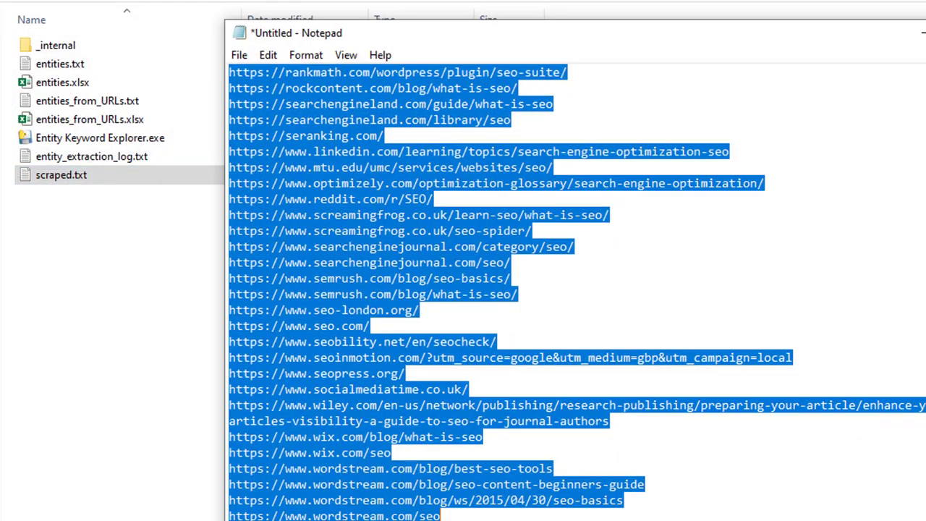
left_click(526, 515)
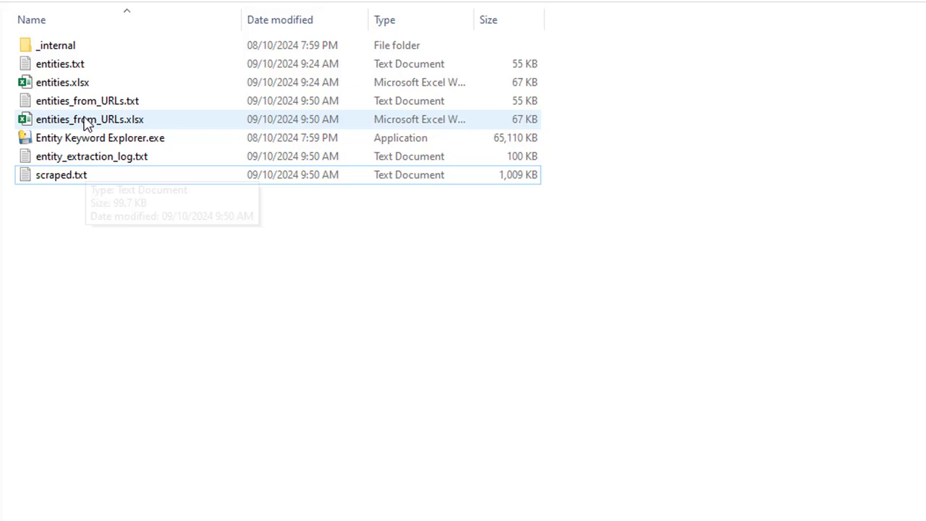
double_click(73, 67)
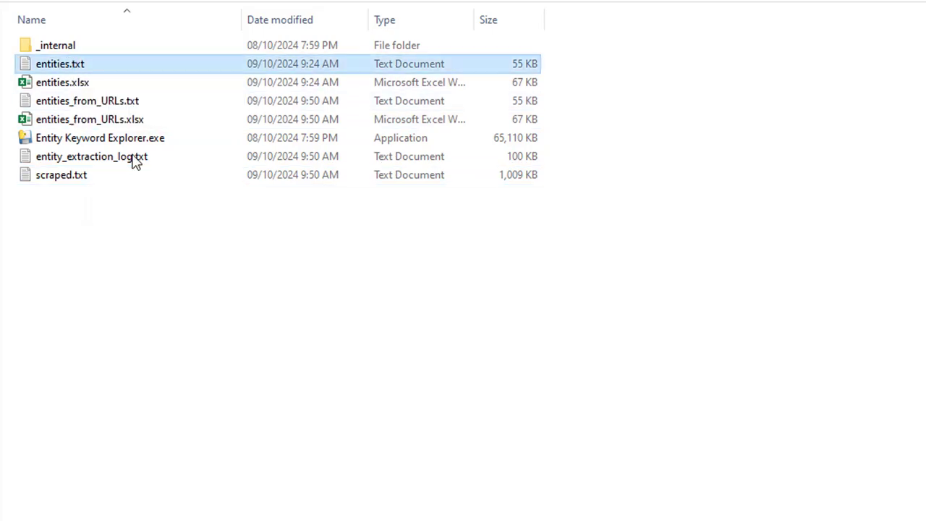
left_click(760, 5)
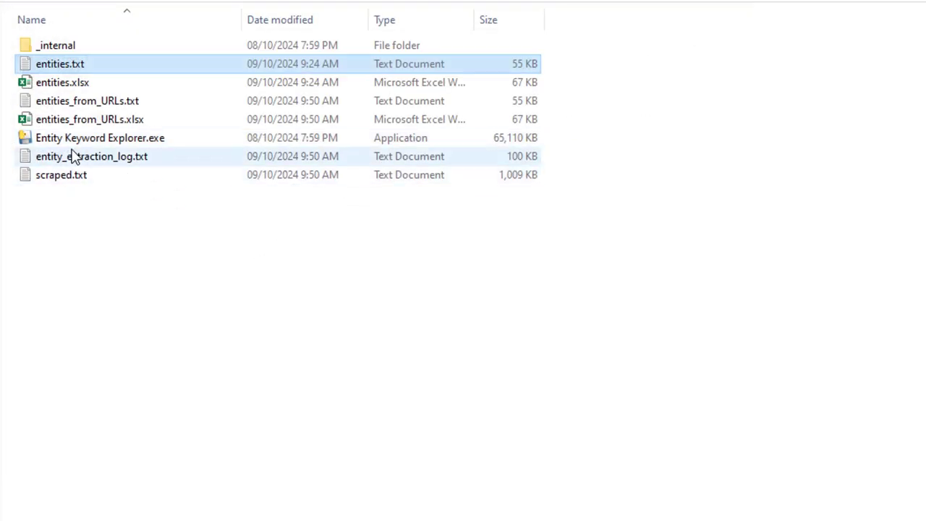
- Open the updated entities_from_URLs.txt and mark entries such as Google Search, SEO and Google Analytics
double_click(114, 104)
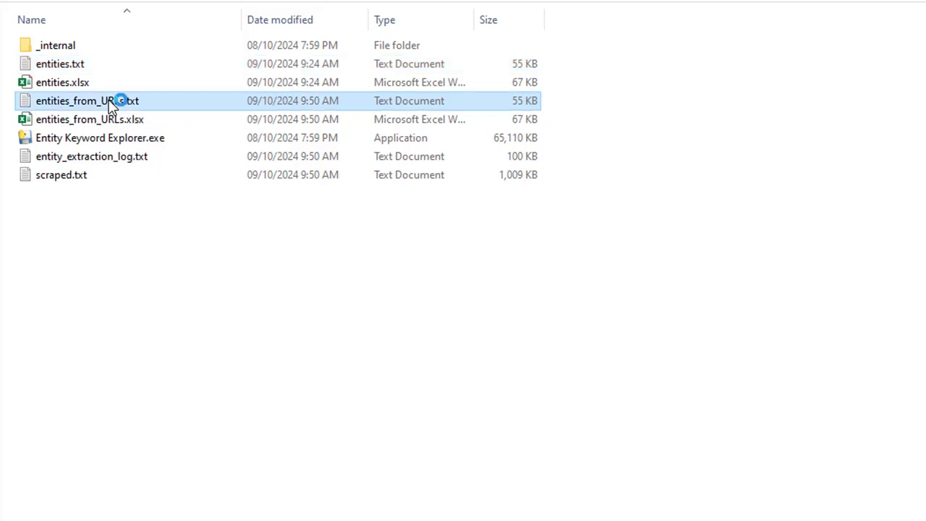
left_click_drag(271, 6, 791, 123)
left_click_drag(696, 120, 562, 20)
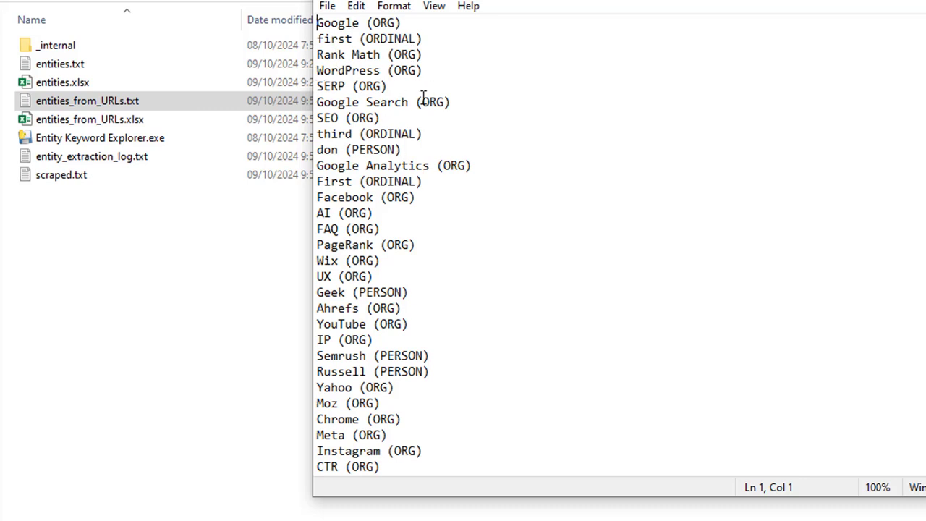
left_click_drag(392, 118, 316, 102)
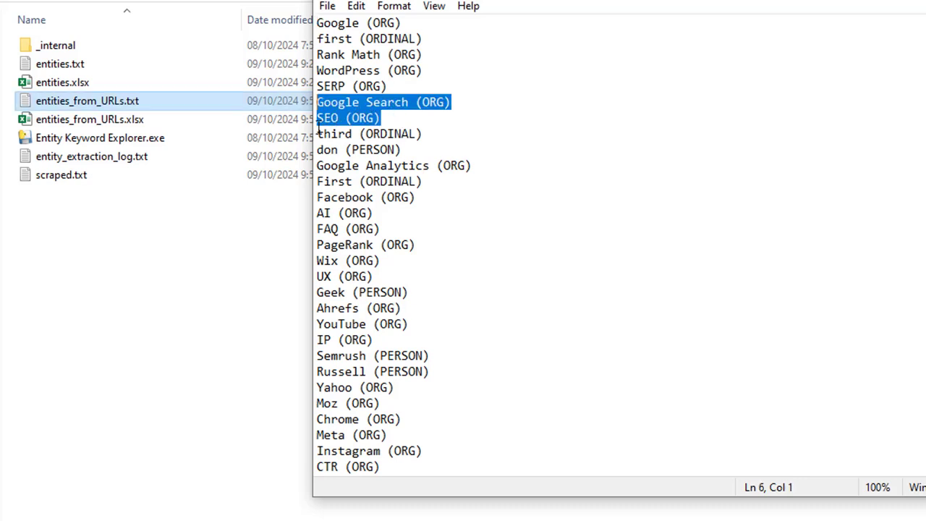
left_click_drag(331, 166, 449, 189)
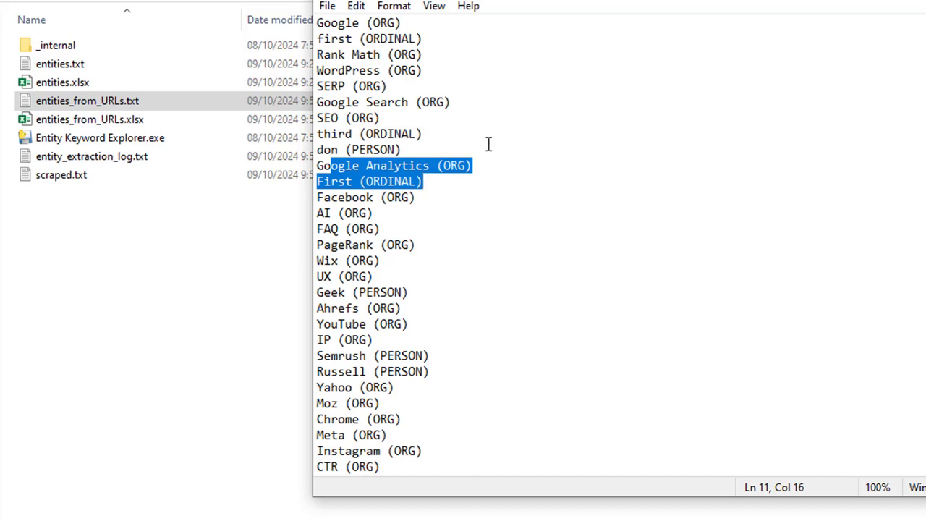
left_click(161, 354)
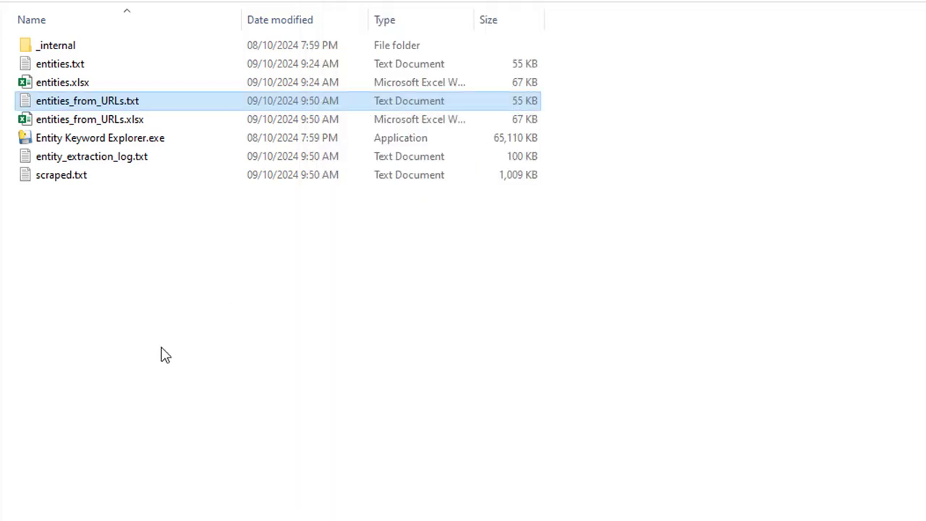
- Open entities_from_URLs.xlsx, widen column A and review Organization and Group entries like European and Afrikaans
double_click(91, 121)
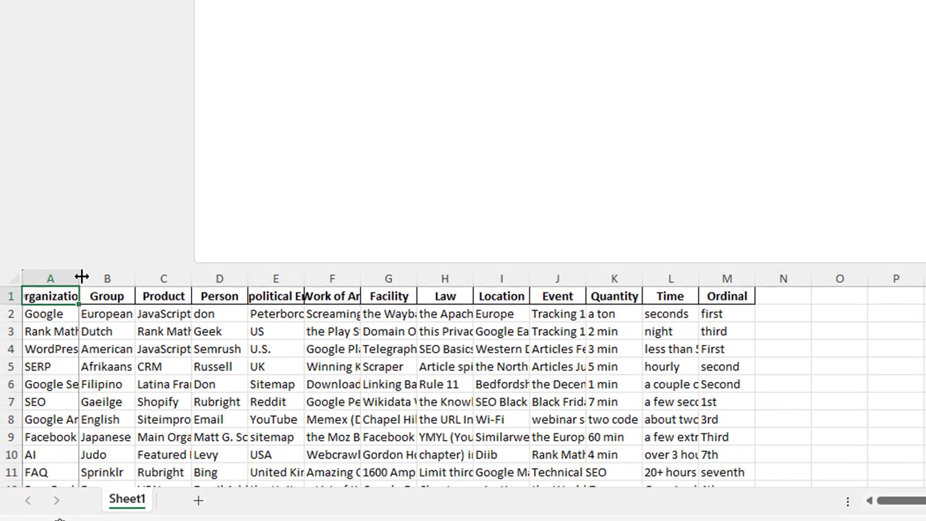
left_click_drag(79, 279, 161, 279)
left_click_drag(78, 310, 78, 489)
scroll(83, 419, "down", 3)
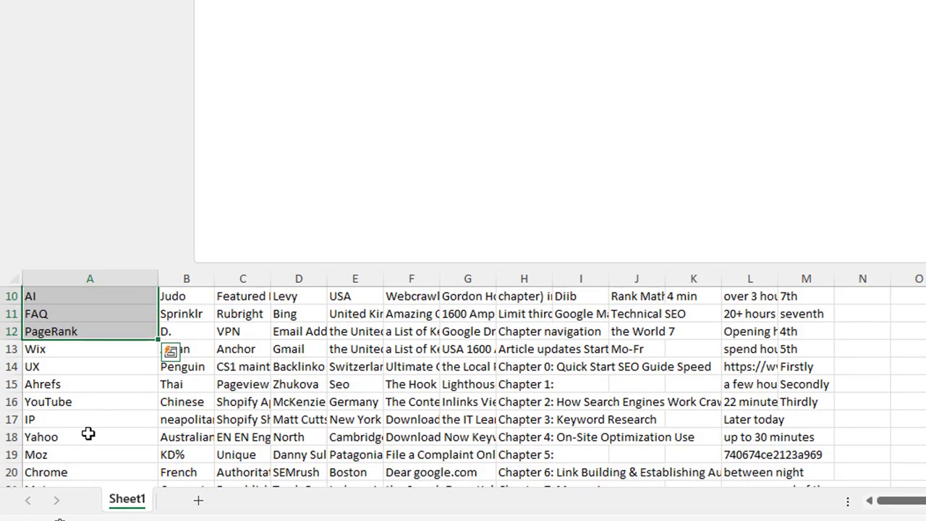
scroll(89, 428, "up", 3)
left_click(88, 419)
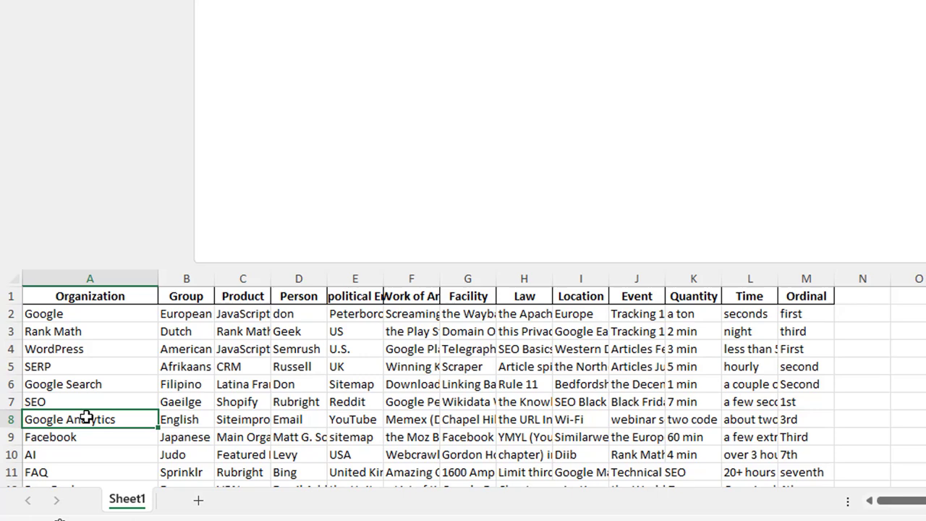
left_click(192, 316)
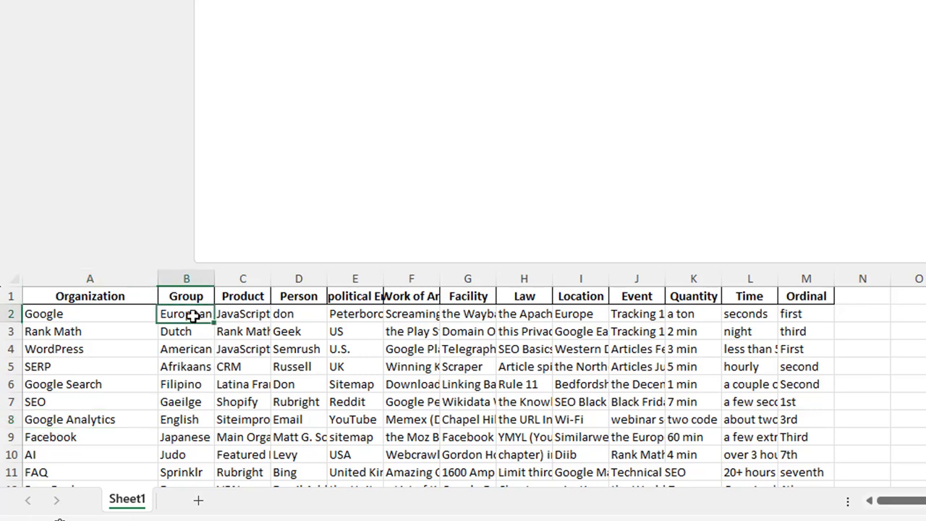
left_click(192, 362)
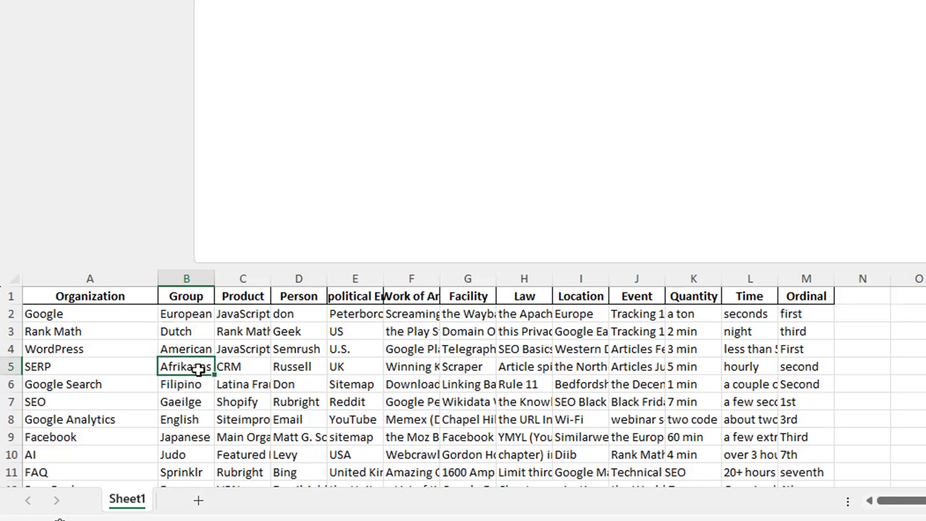
left_click_drag(190, 297, 181, 471)
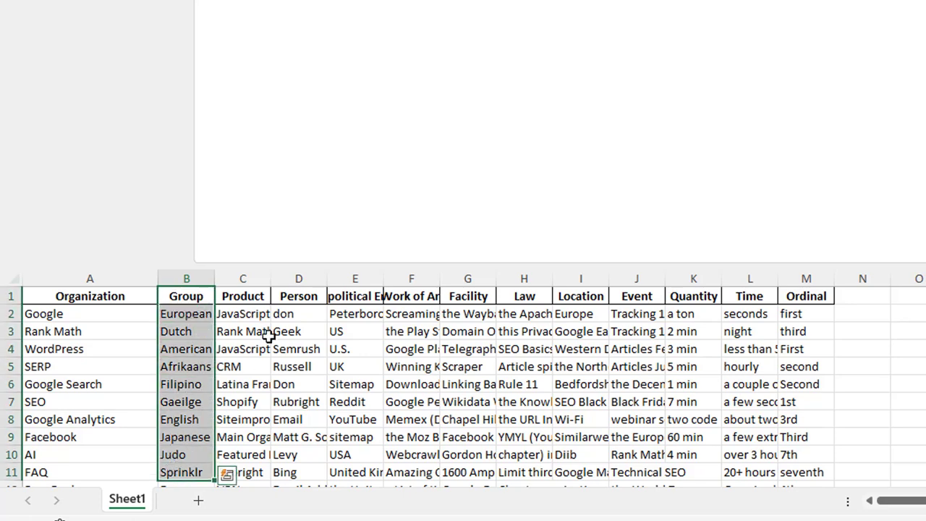
- Widen columns C and D to fit Product and Person names like JavaScript, Rubright and Semrush
left_click_drag(272, 286, 395, 283)
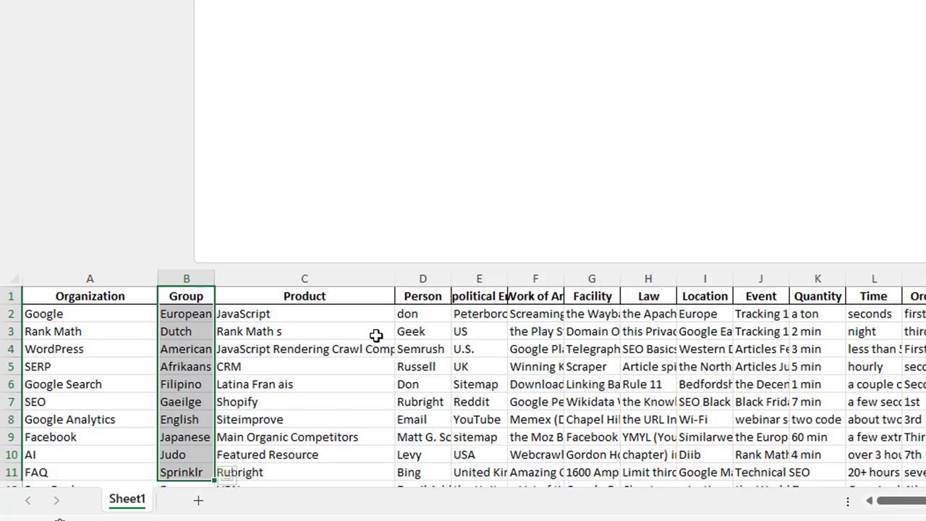
left_click(260, 312)
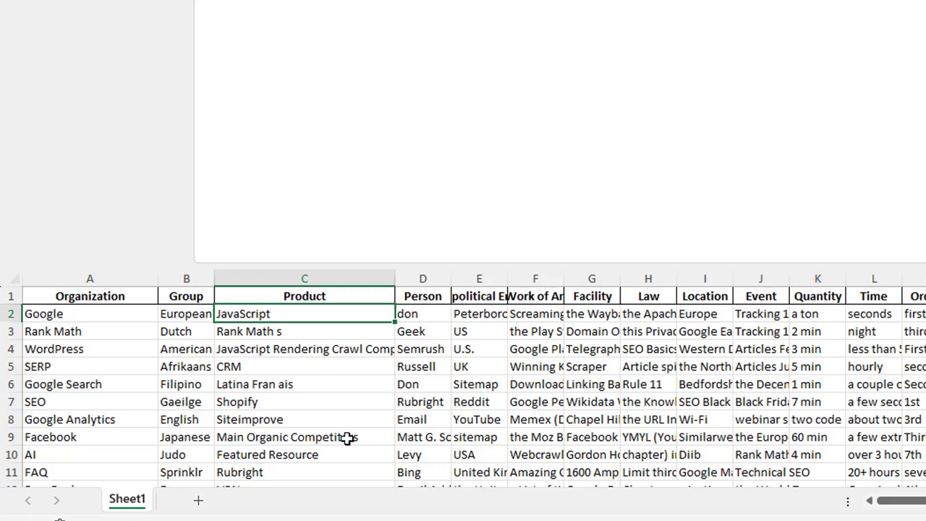
left_click(259, 474)
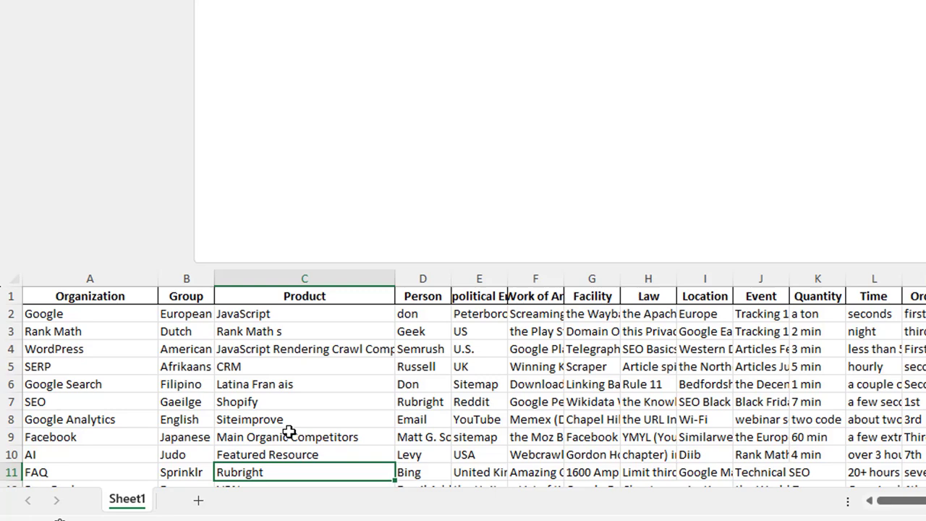
left_click_drag(452, 278, 454, 279)
double_click(454, 279)
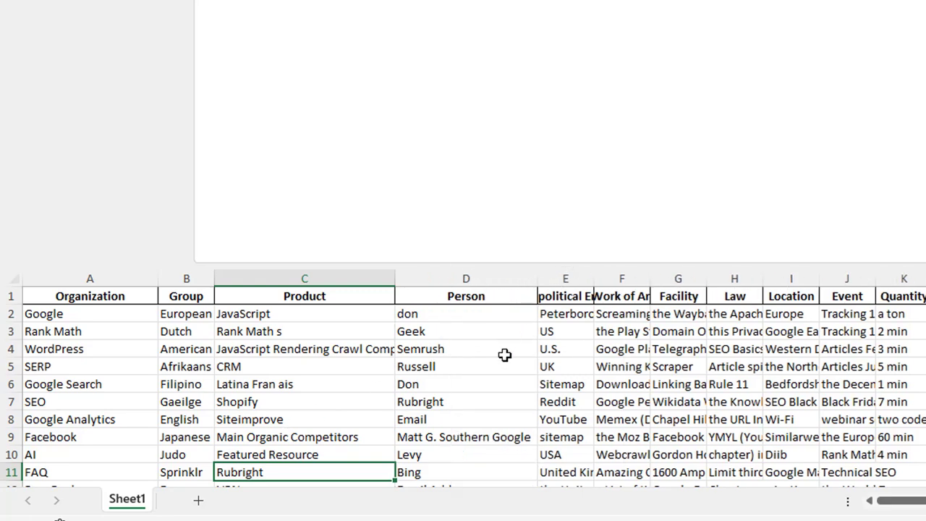
left_click(455, 348)
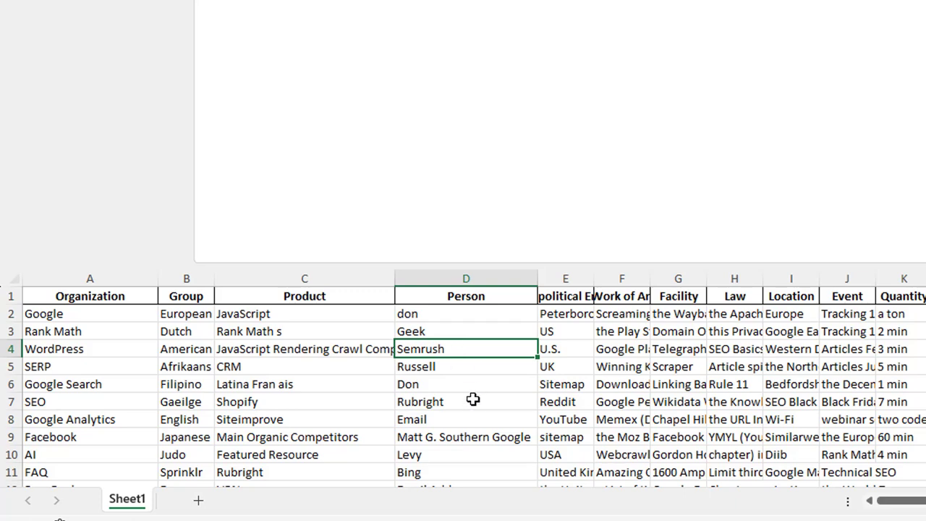
- Scroll the Person column to pick out Backlinko, Matt Cutts and Danny Sullivan
scroll(479, 437, "down", 2)
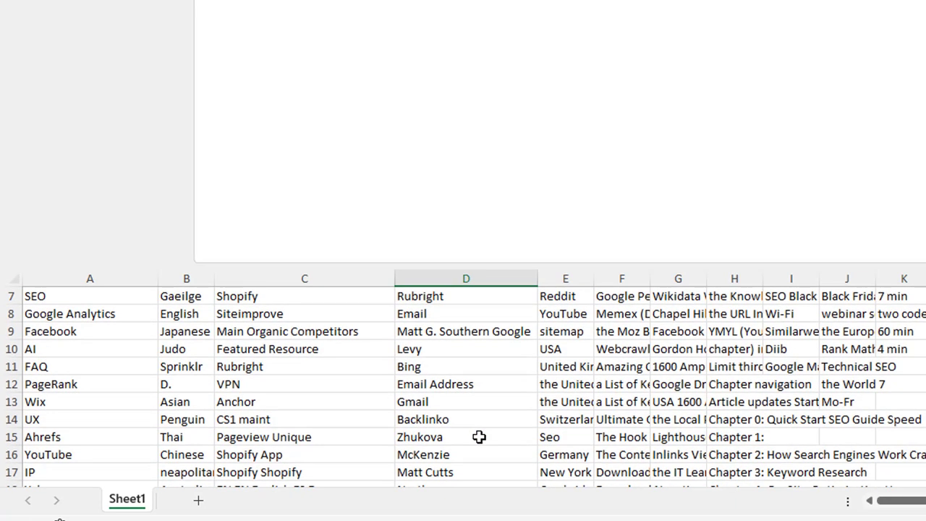
left_click(439, 420)
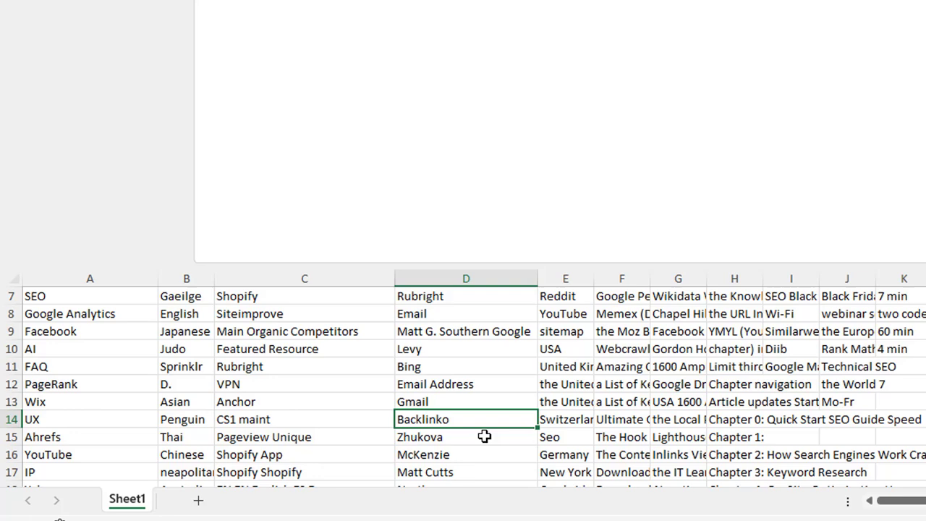
scroll(484, 436, "up", 2)
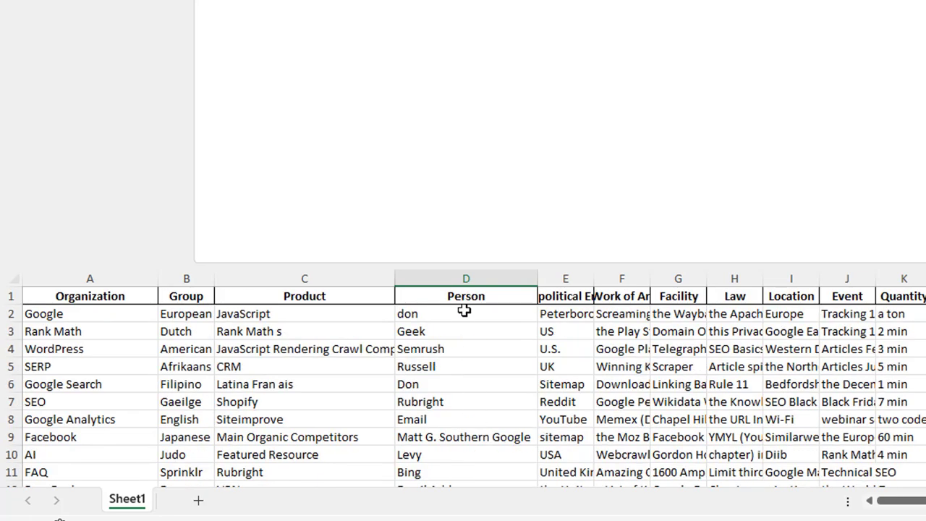
scroll(460, 443, "down", 3)
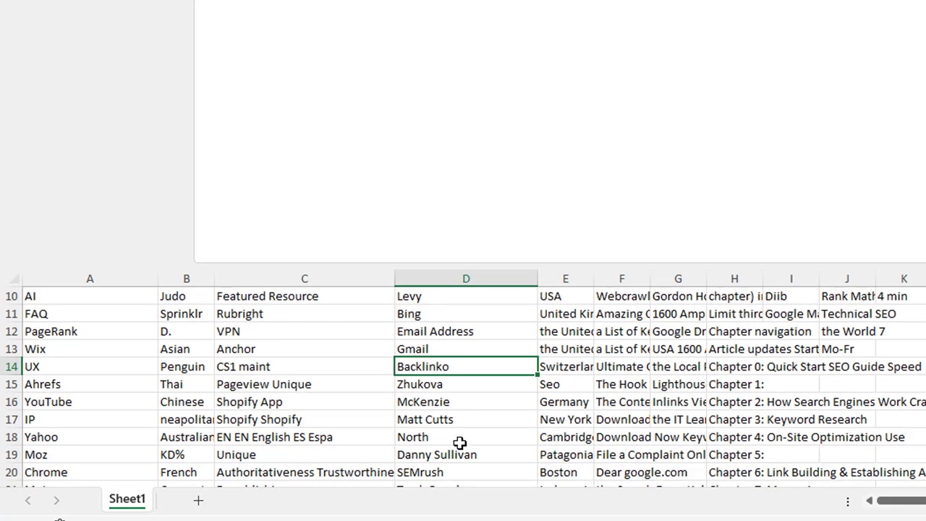
left_click(444, 421)
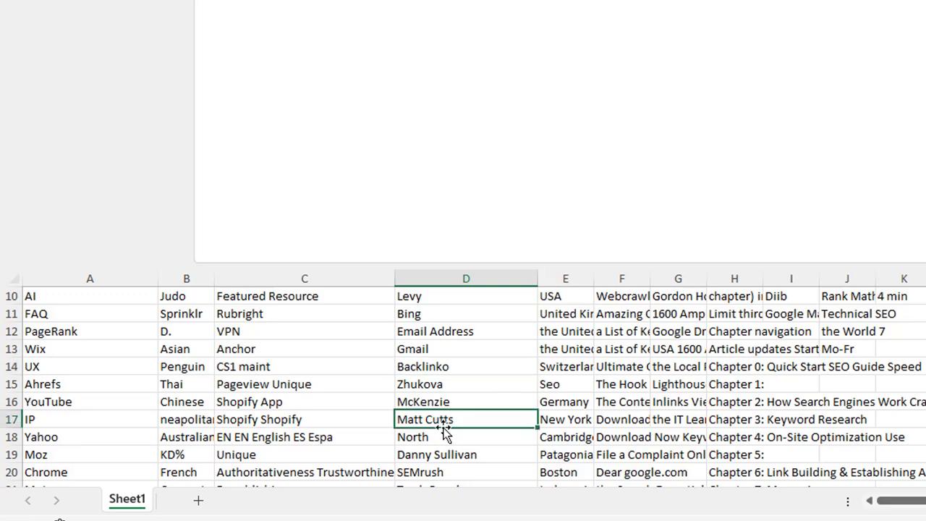
left_click(483, 454)
scroll(474, 440, "up", 3)
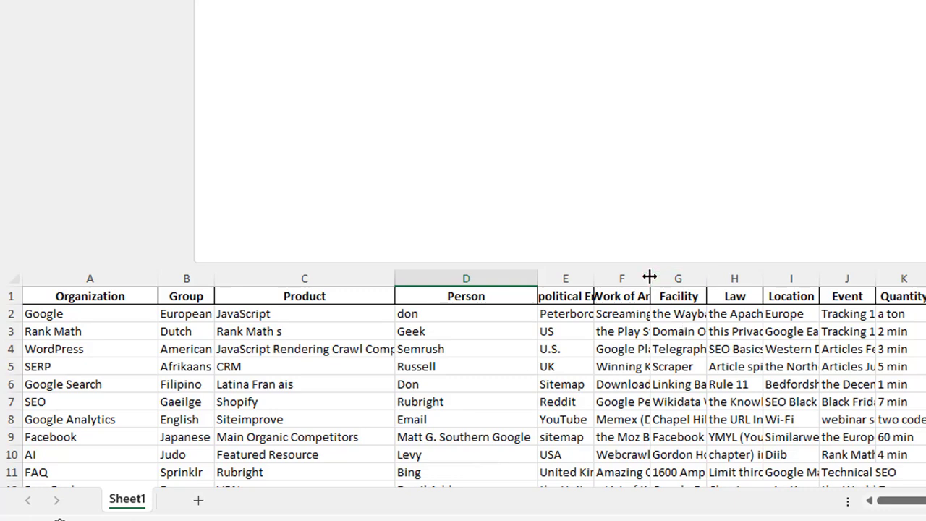
- Widen the Work of Art column and check entries such as Screaming Frog and Webcrawlers
left_click_drag(649, 276, 751, 286)
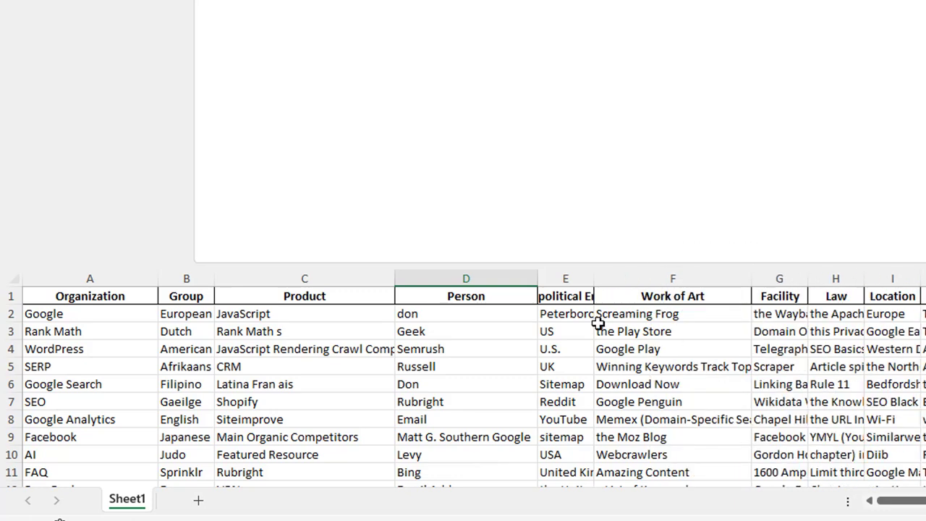
left_click(648, 312)
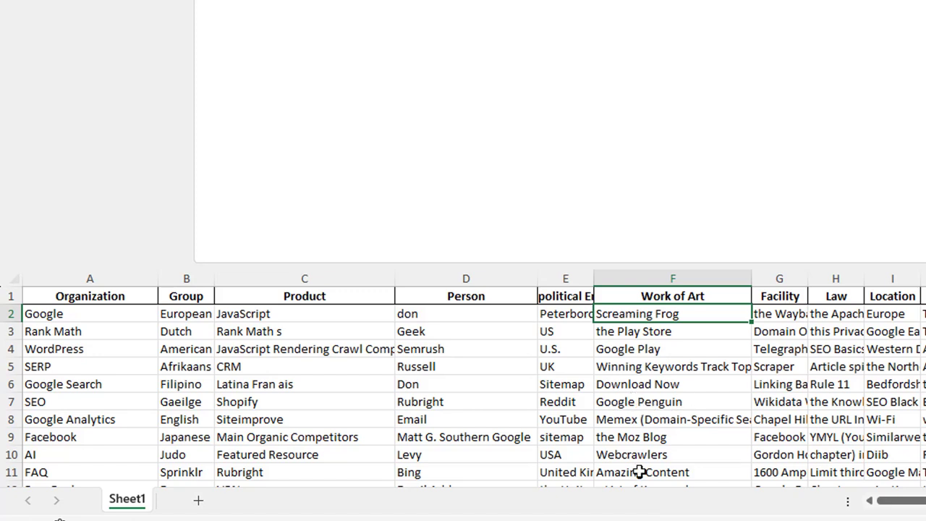
left_click(631, 423)
left_click(629, 438)
left_click(629, 455)
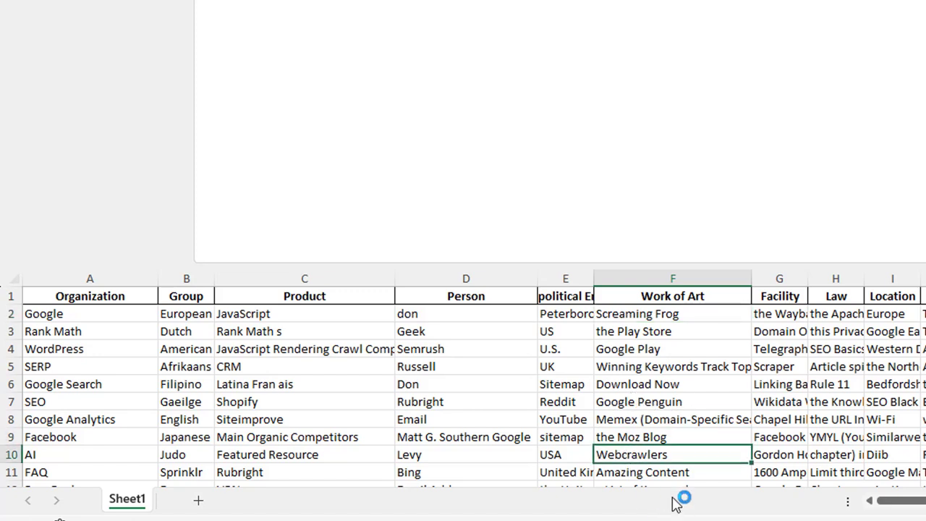
- Autofit the Facility column and check entries like Wayback Machine and Wikidata Wikipedia
left_click_drag(813, 279, 815, 280)
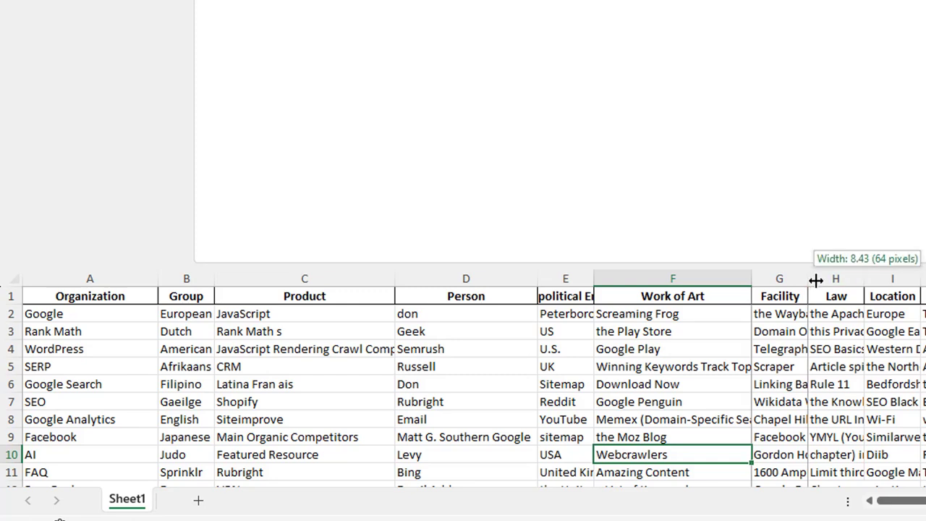
double_click(815, 280)
left_click(771, 314)
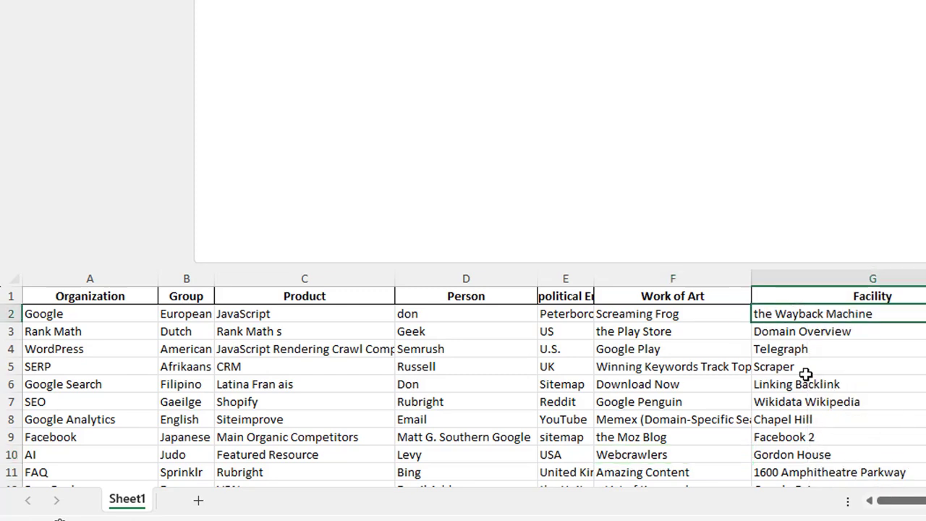
left_click(794, 336)
left_click(792, 386)
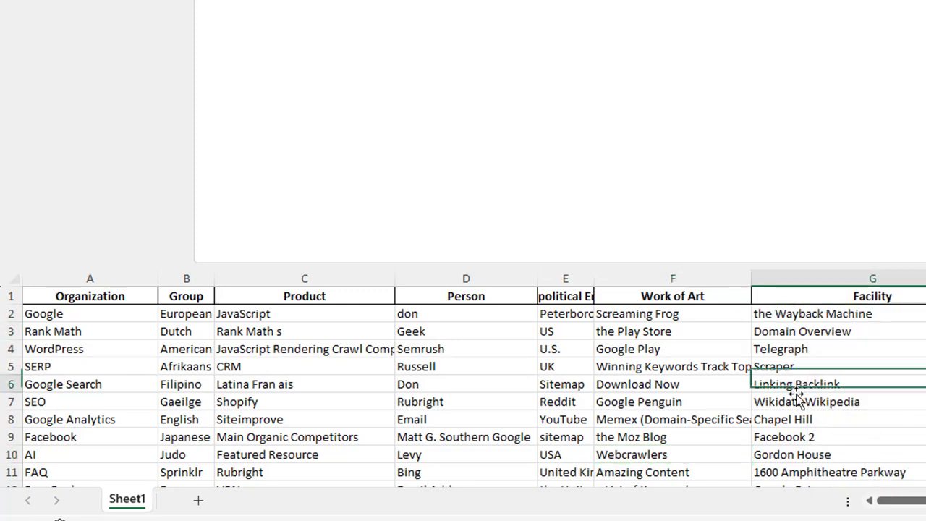
left_click(844, 403)
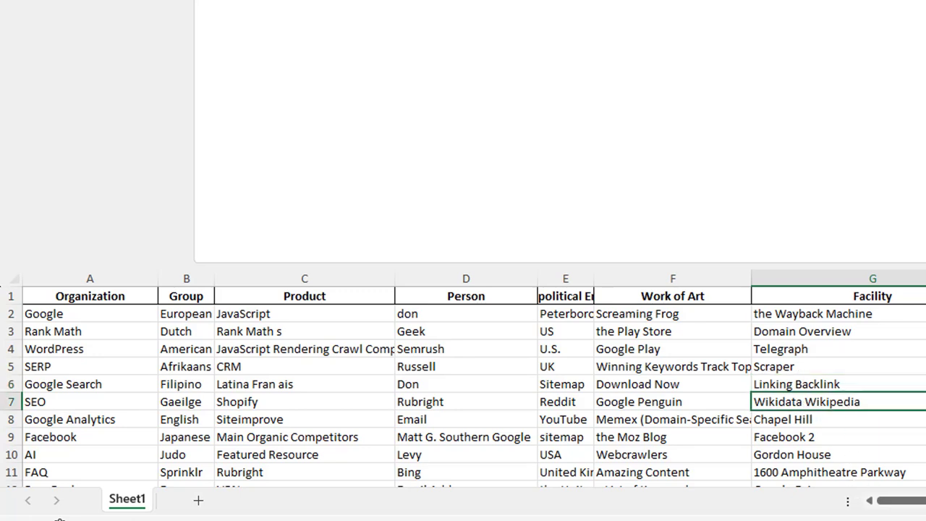
scroll(463, 384, "right", 5)
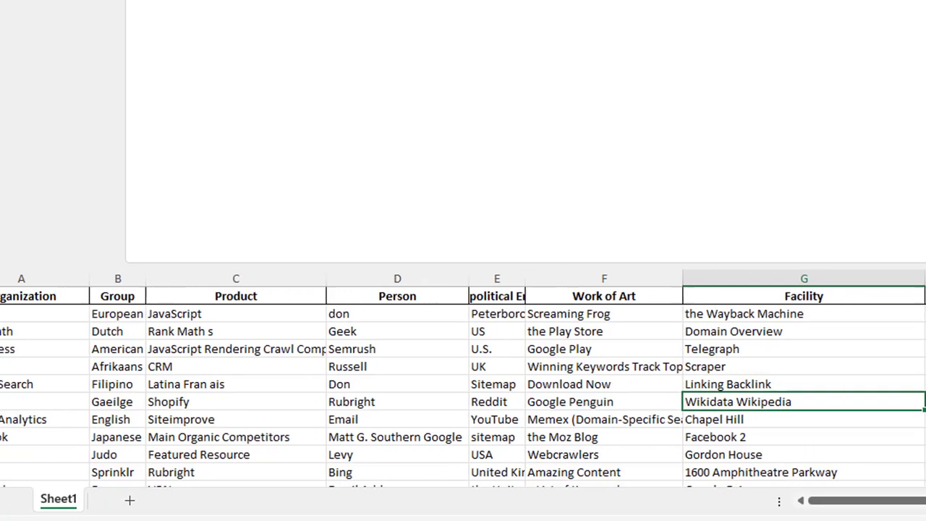
- Check the Apache 2.0 License entry, then view the top of the Vertex AI Studio overview
left_click(553, 311)
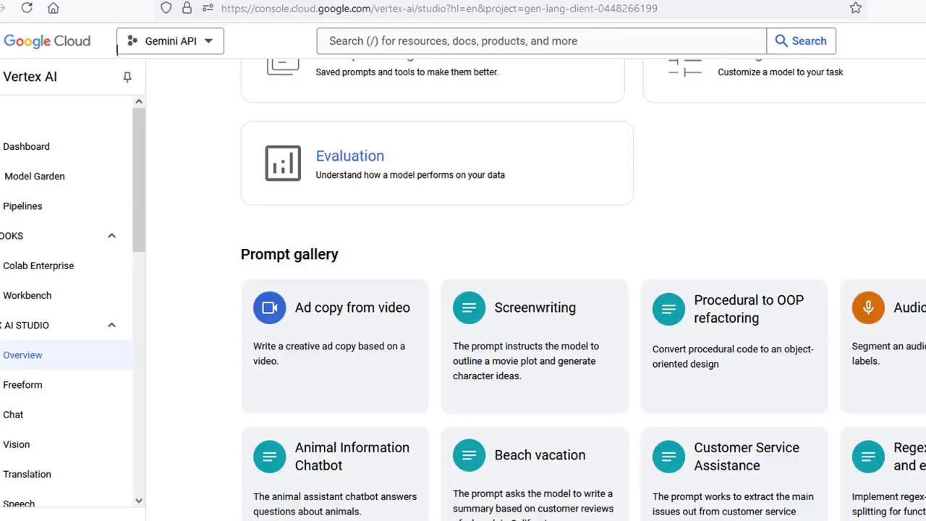
scroll(535, 289, "up", 6)
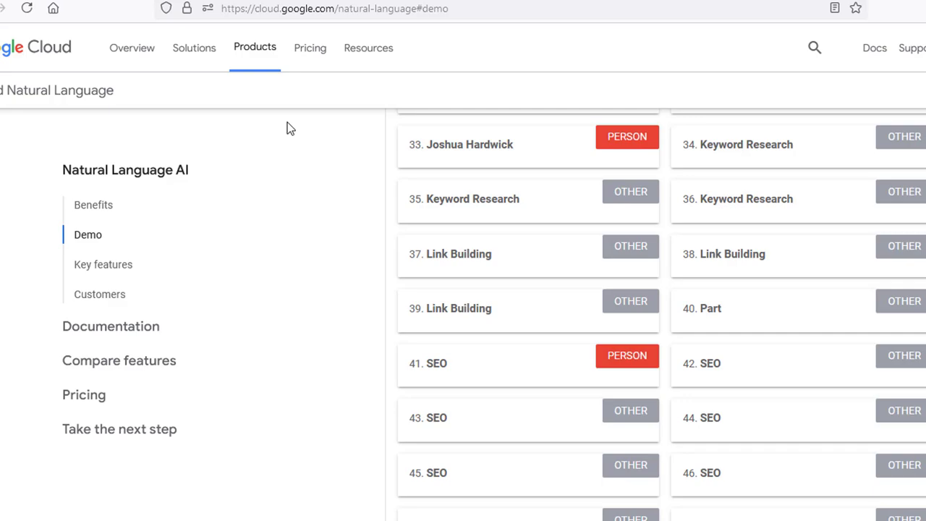
scroll(319, 264, "up", 10)
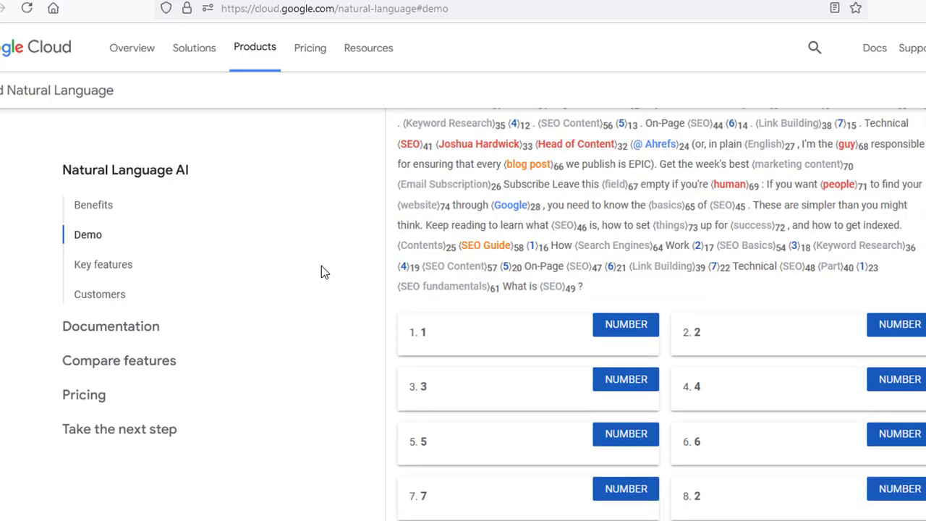
scroll(322, 268, "up", 5)
scroll(321, 268, "down", 6)
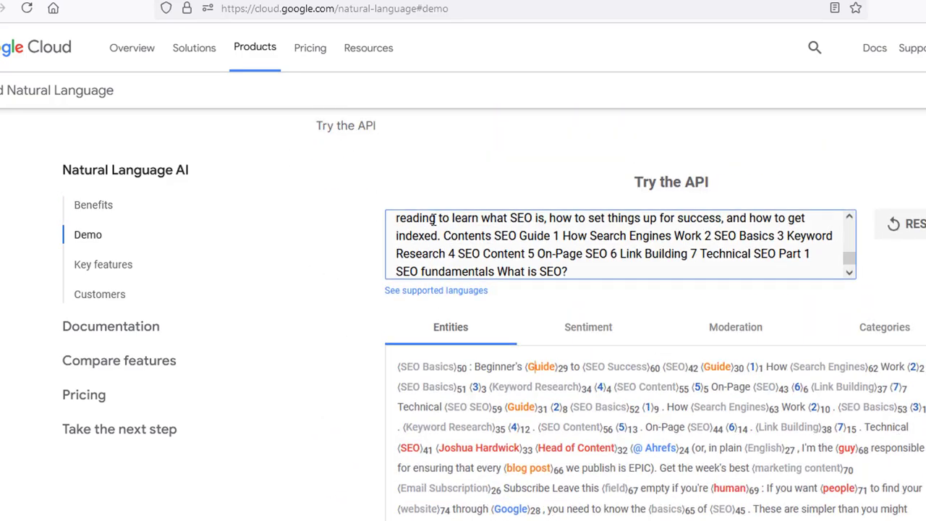
left_click_drag(396, 218, 694, 281)
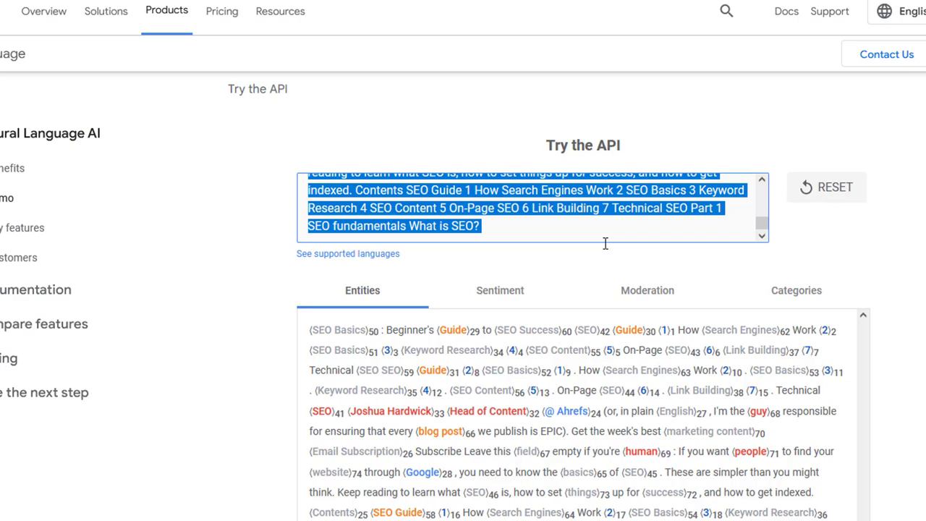
left_click(597, 225)
left_click_drag(598, 225, 345, 108)
left_click(224, 234)
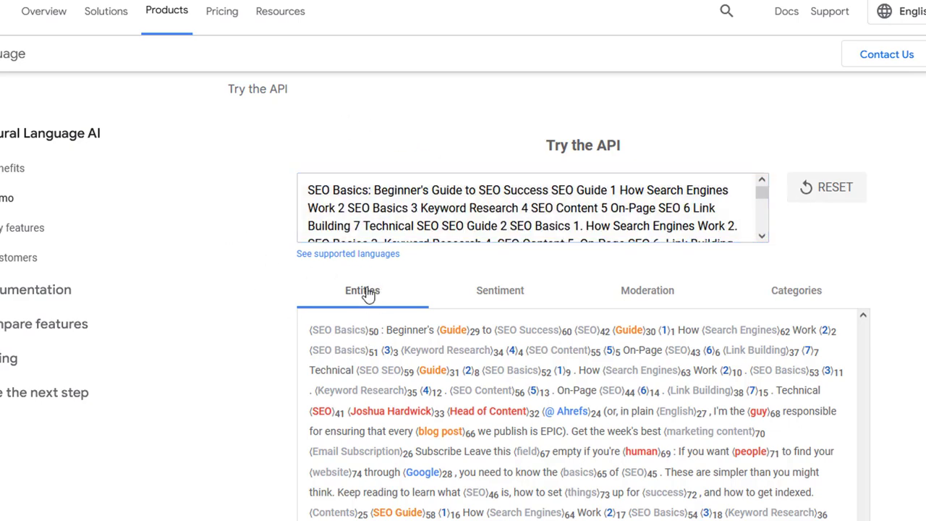
scroll(203, 376, "down", 5)
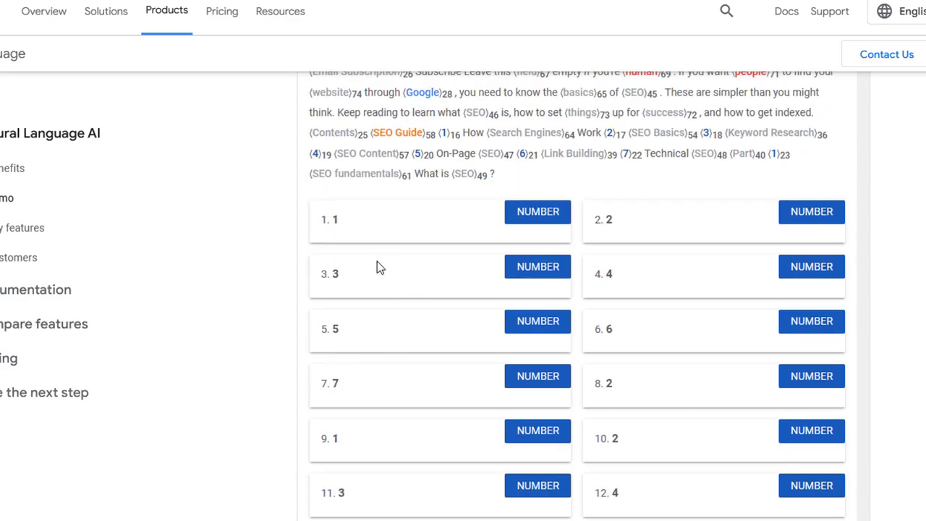
scroll(377, 268, "up", 2)
scroll(436, 275, "down", 1)
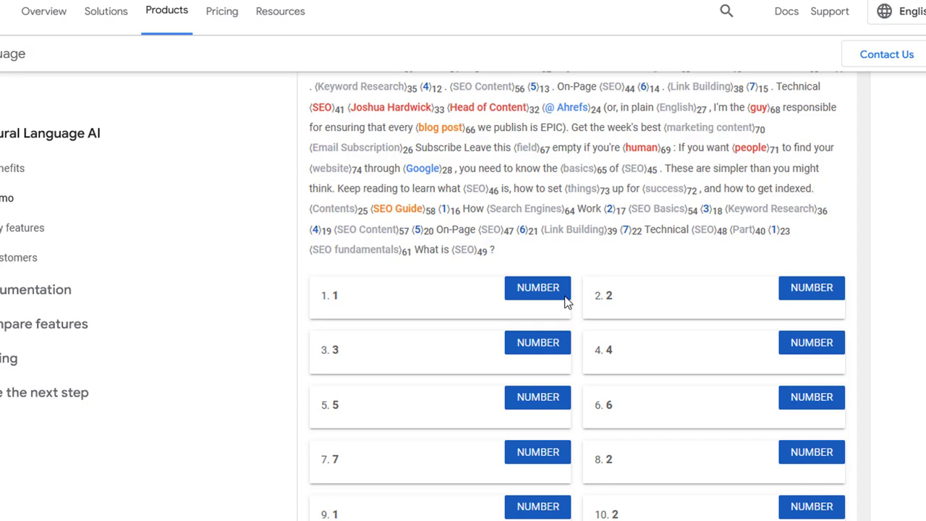
scroll(567, 303, "down", 9)
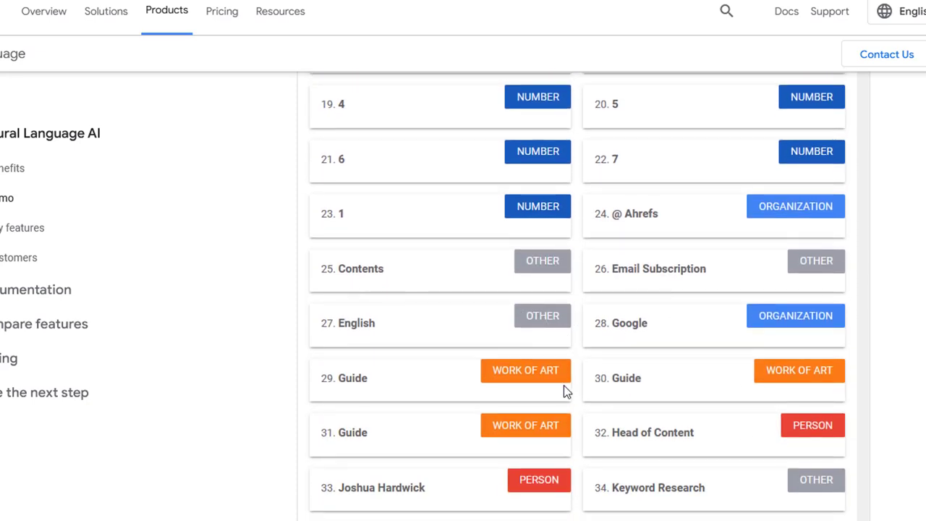
scroll(564, 384, "down", 2)
left_click_drag(492, 218, 556, 224)
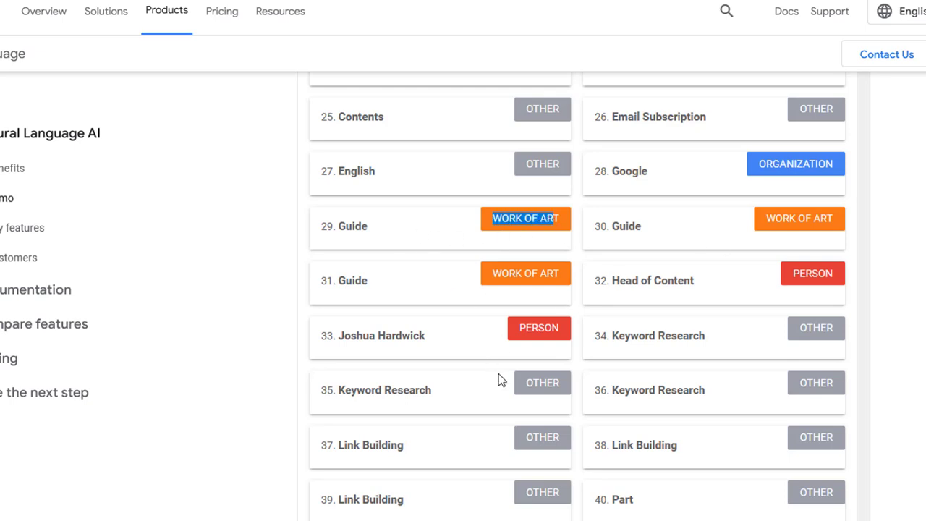
scroll(500, 380, "down", 3)
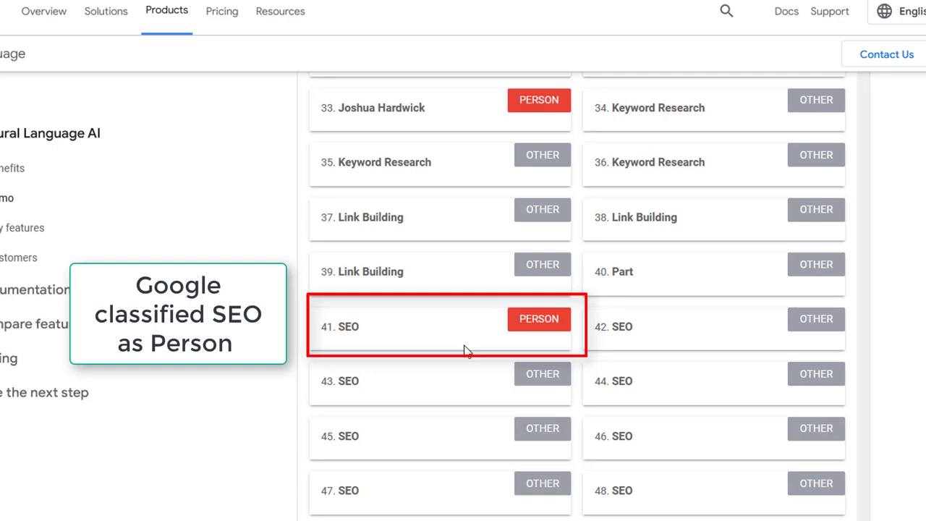
scroll(467, 351, "down", 6)
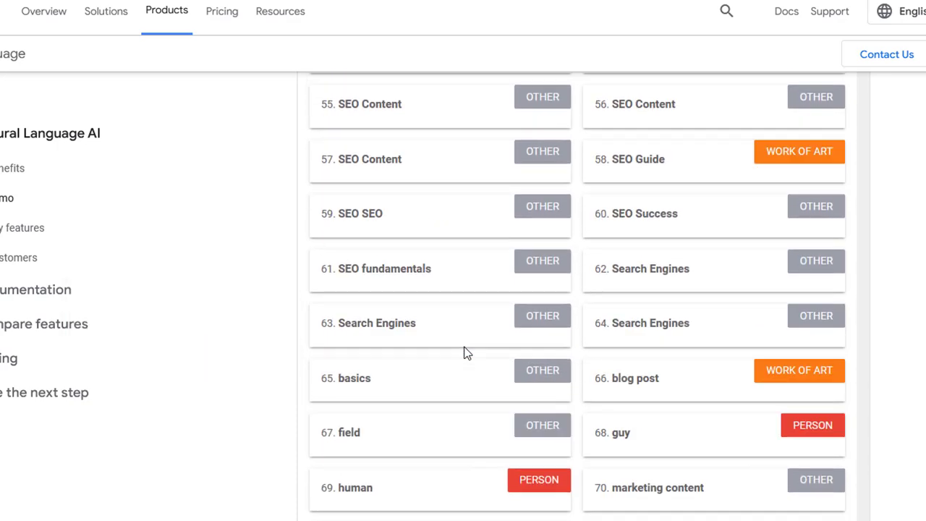
scroll(476, 347, "down", 4)
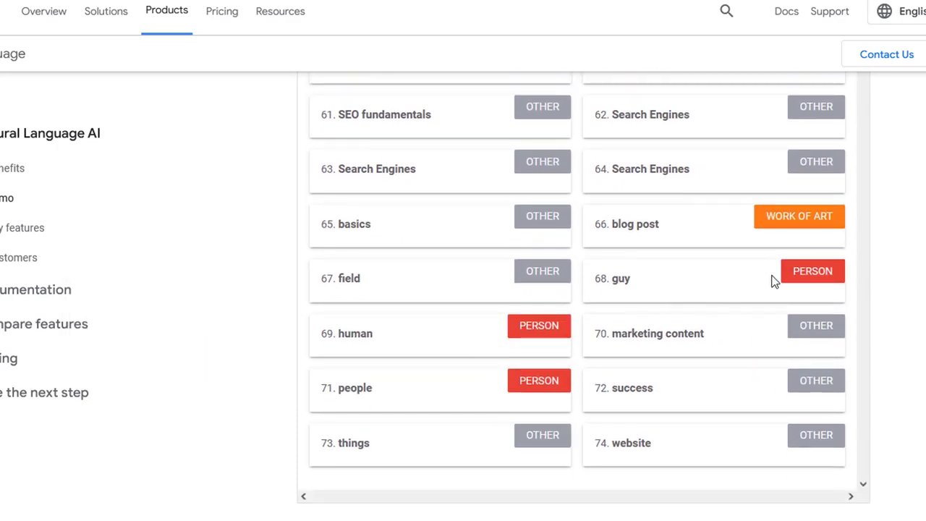
left_click_drag(629, 278, 677, 285)
left_click(352, 335)
left_click_drag(359, 389, 367, 390)
left_click_drag(629, 230, 678, 233)
scroll(657, 362, "down", 3)
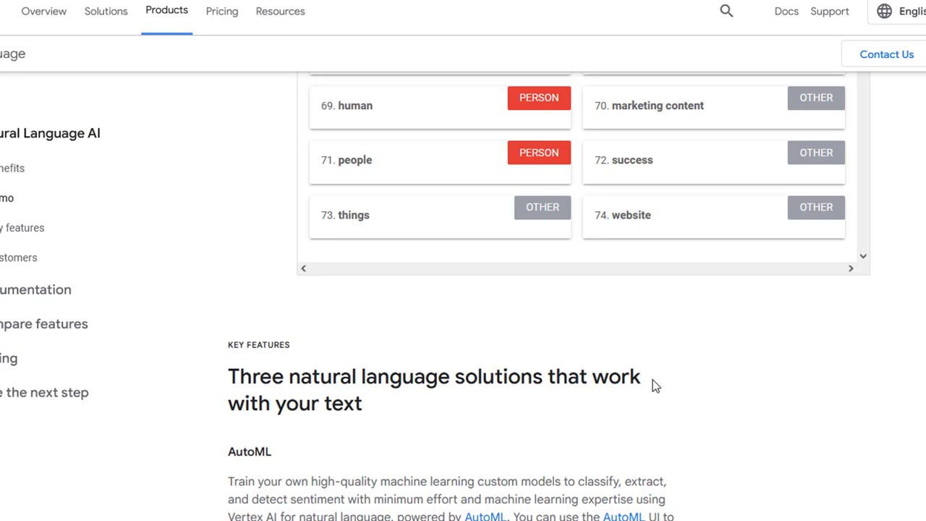
scroll(657, 384, "up", 2)
scroll(723, 285, "up", 2)
left_click_drag(768, 292, 829, 292)
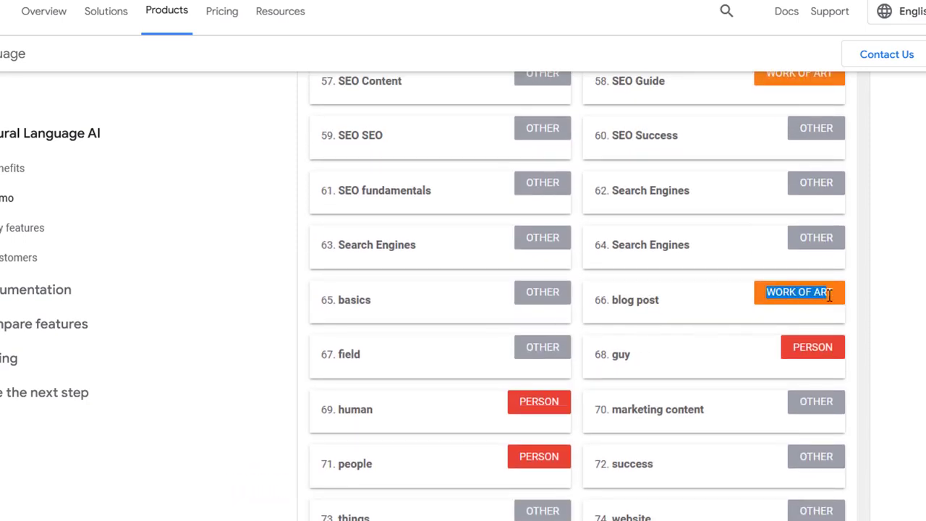
left_click_drag(610, 298, 688, 300)
left_click(688, 300)
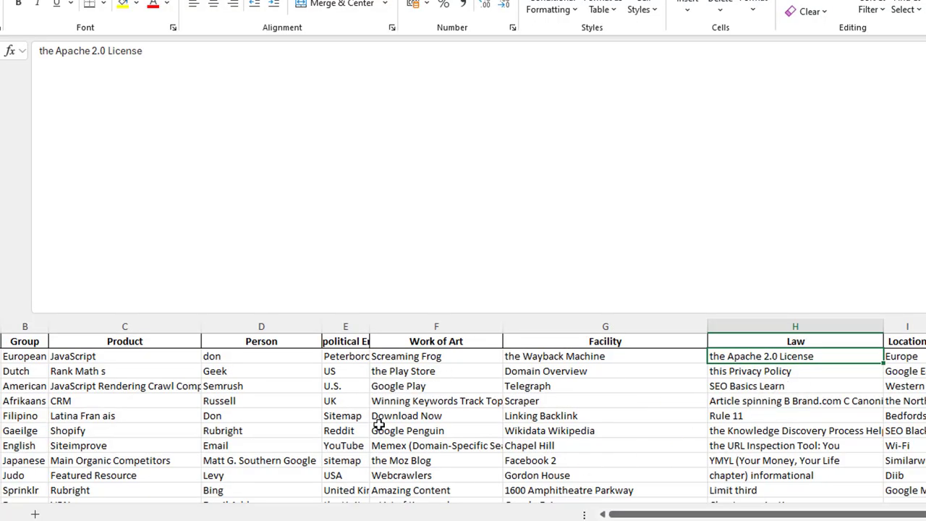
- Check the Google Play entry under Work of Art in the entity sheet
left_click(427, 382)
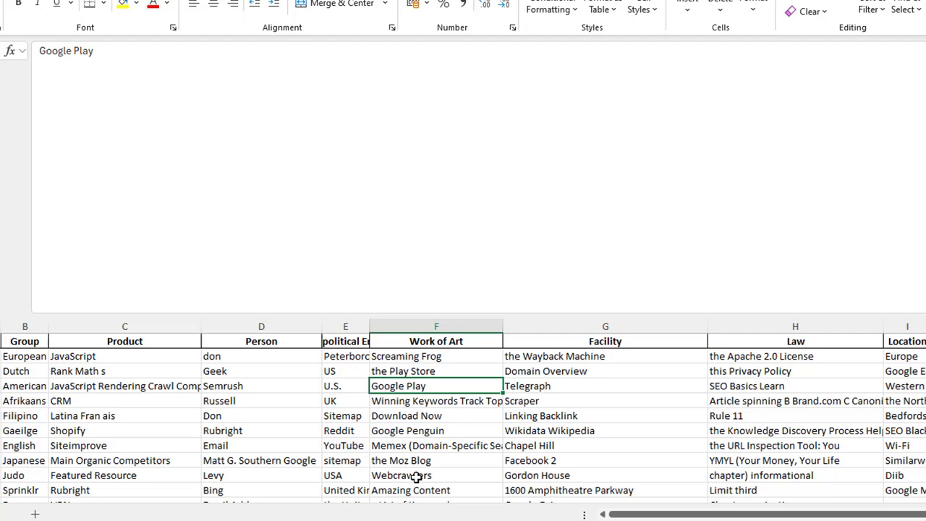
scroll(424, 480, "down", 2)
scroll(424, 480, "up", 2)
- Glance back at the Google results for seo, then close entities_from_URLs without saving
key("alt+Tab")
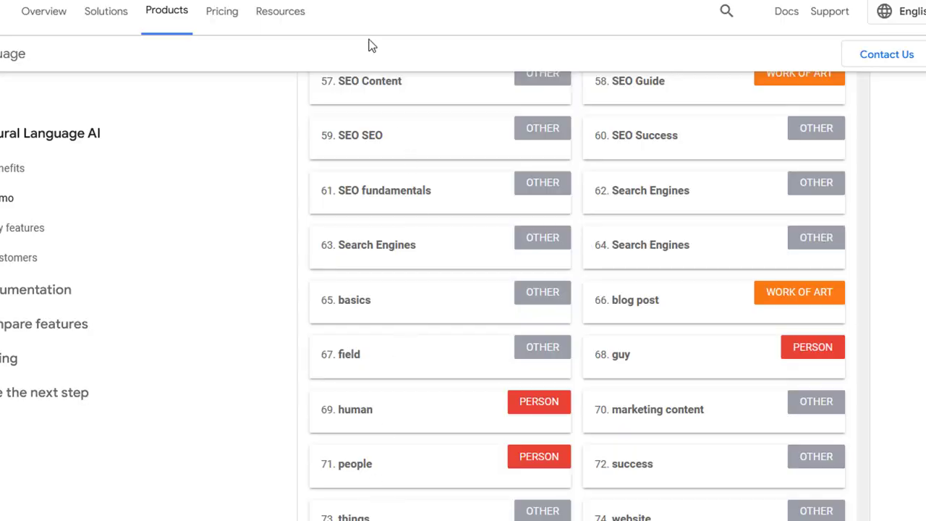
key("ctrl+Tab")
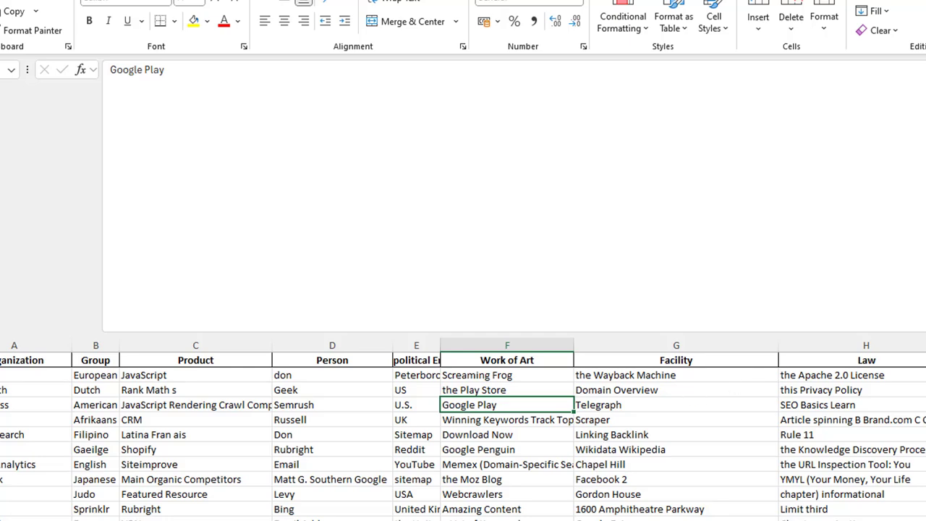
key("ctrl+w")
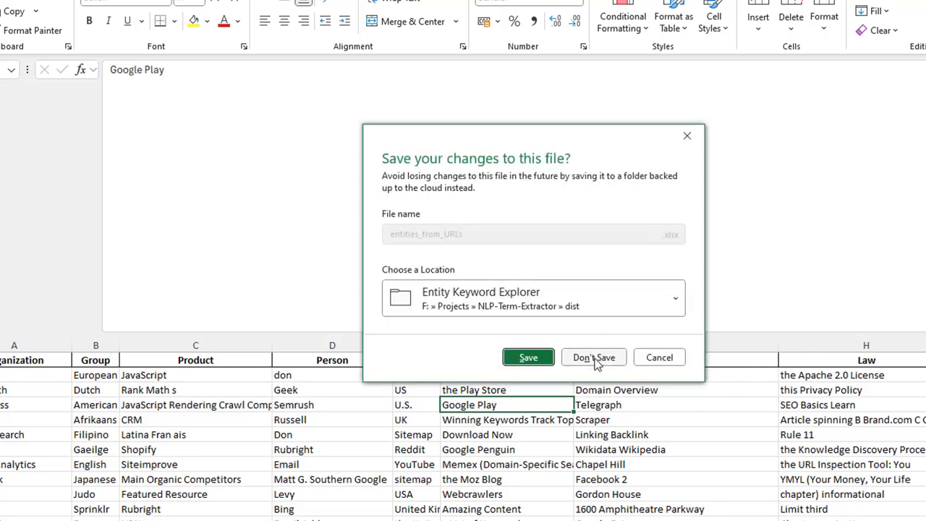
left_click(594, 358)
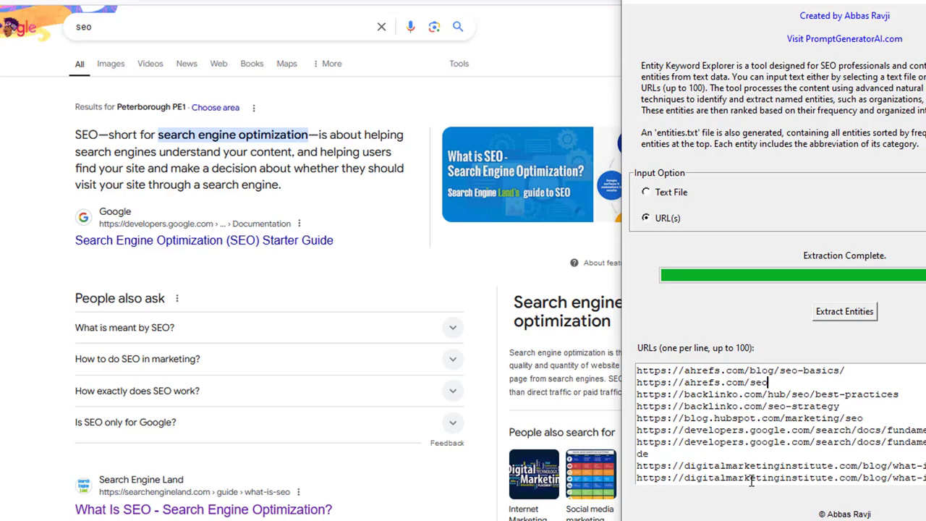
- Set the extractor's input to Text File and review paragraphs.txt to its end
left_click(672, 194)
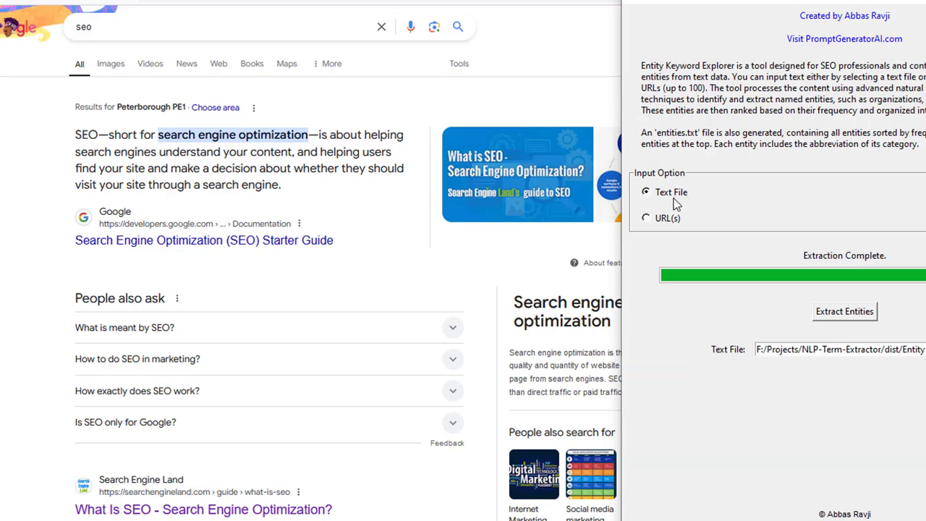
mouse_move(282, 519)
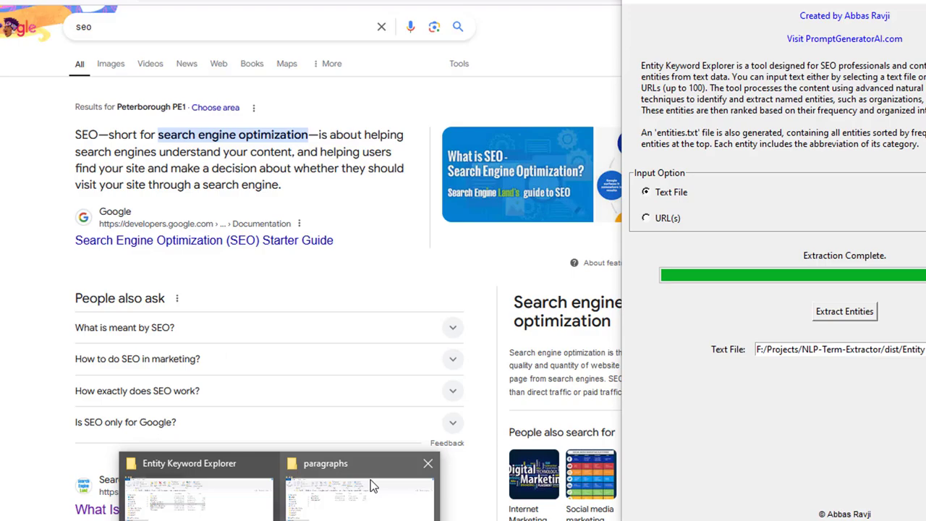
left_click(347, 507)
double_click(176, 113)
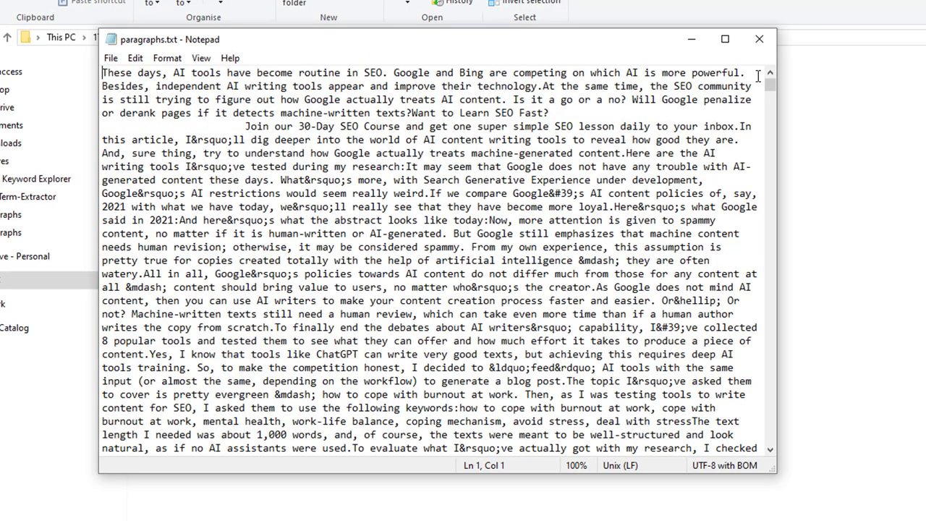
left_click_drag(769, 85, 709, 448)
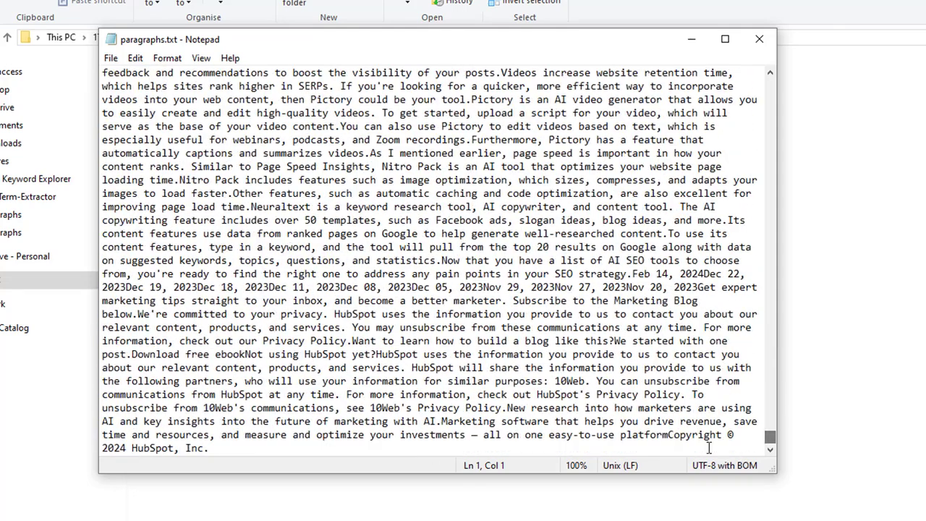
left_click(709, 448)
left_click(759, 39)
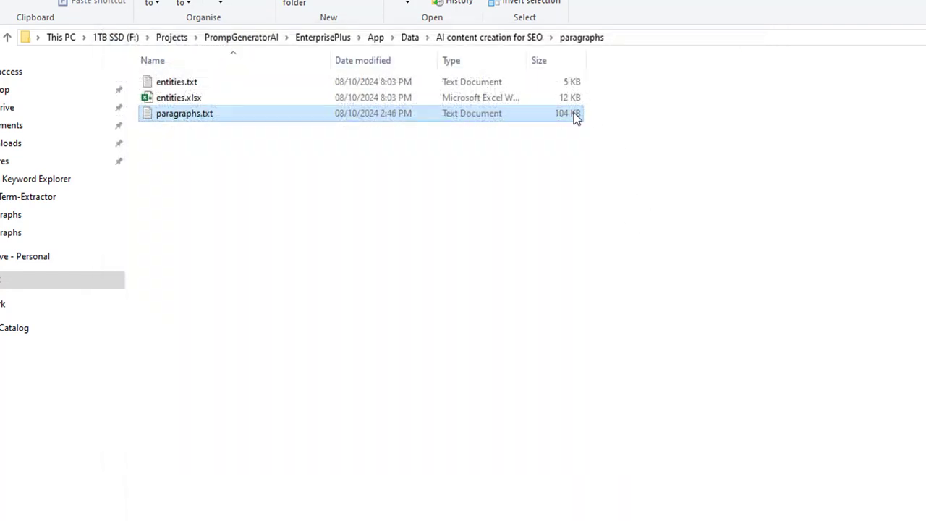
- Deselect entities_from_URLs.xlsx, then copy the paragraphs folder path from the address bar
left_click(191, 488)
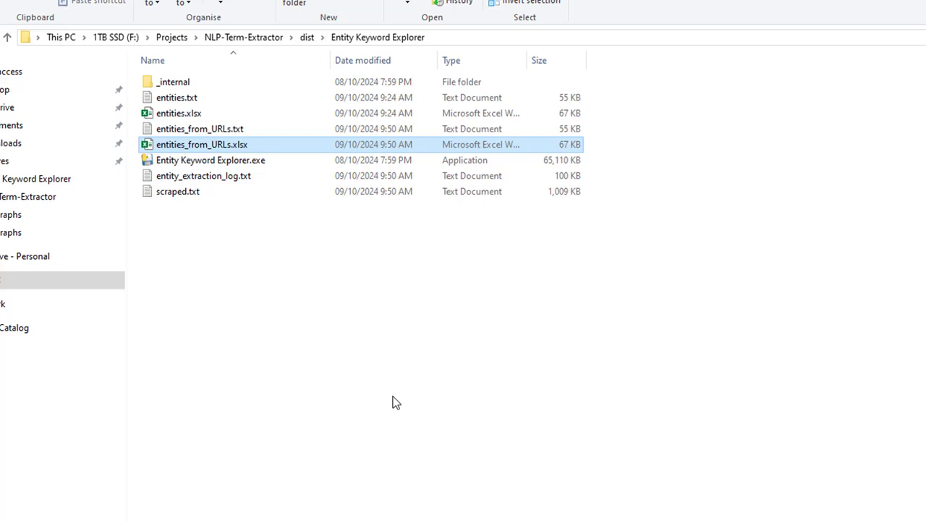
left_click(595, 237)
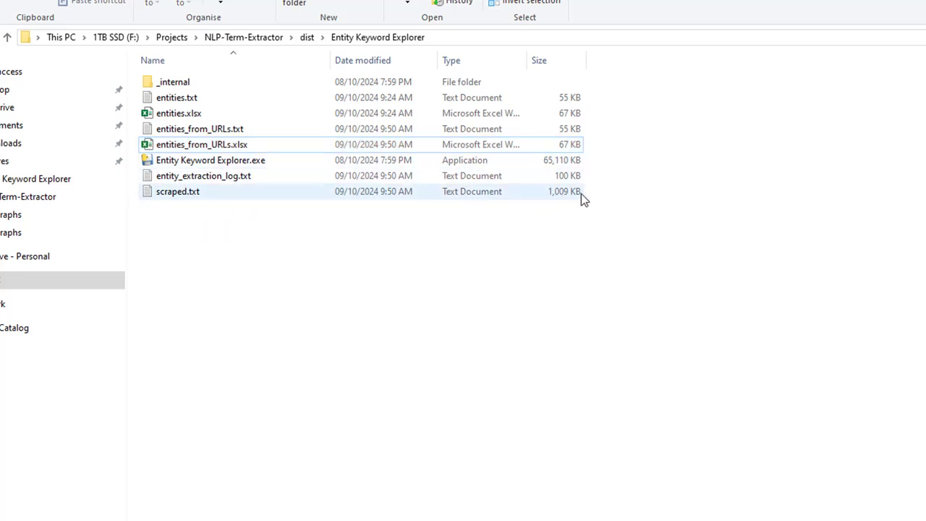
left_click(374, 511)
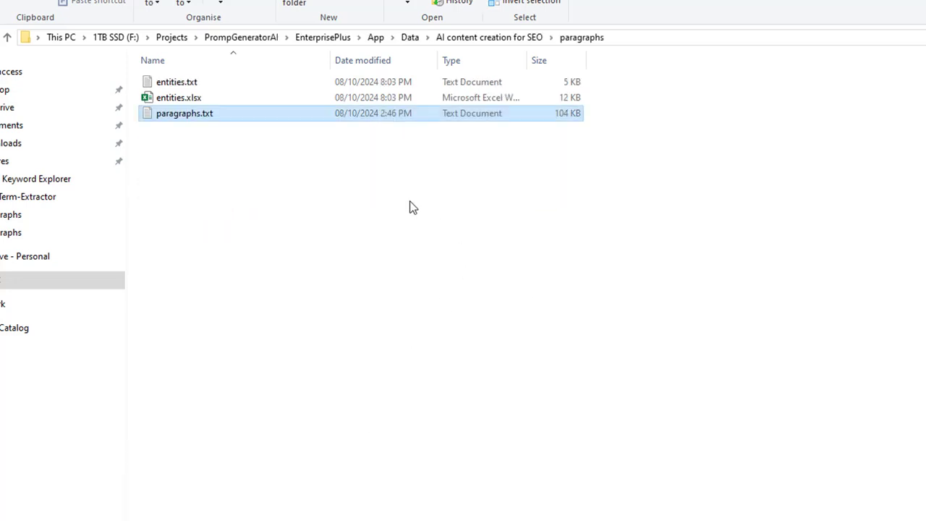
left_click(624, 38)
right_click(624, 36)
left_click(640, 82)
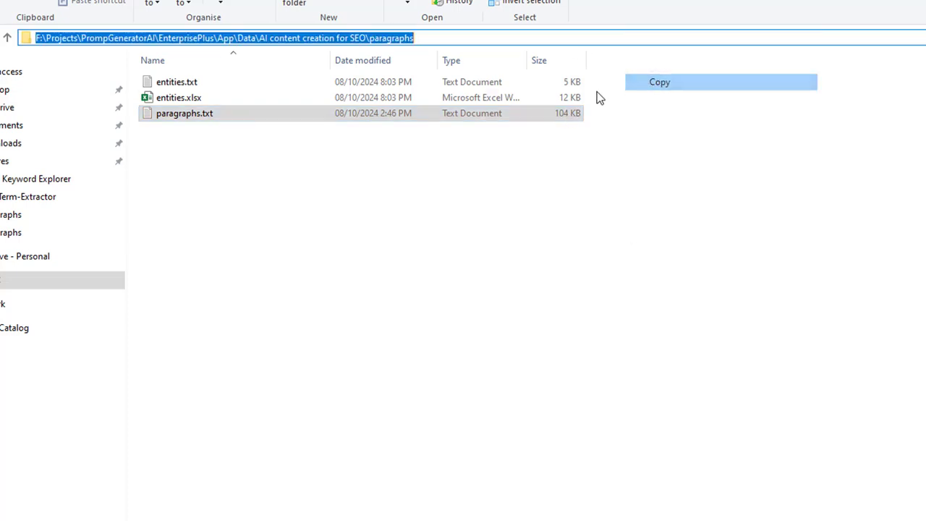
- Delete the old entities.txt and entities.xlsx from the paragraphs folder
left_click(185, 83)
left_click(196, 98, "shift")
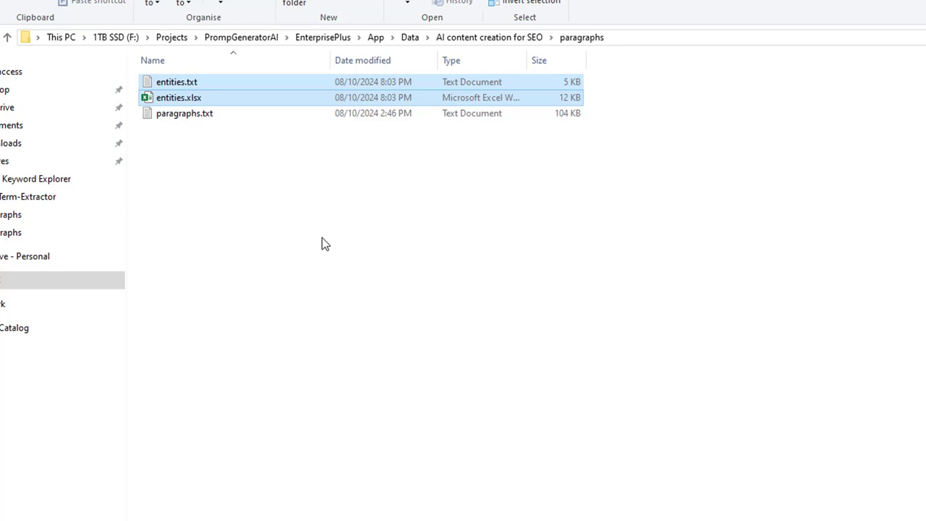
key("Delete")
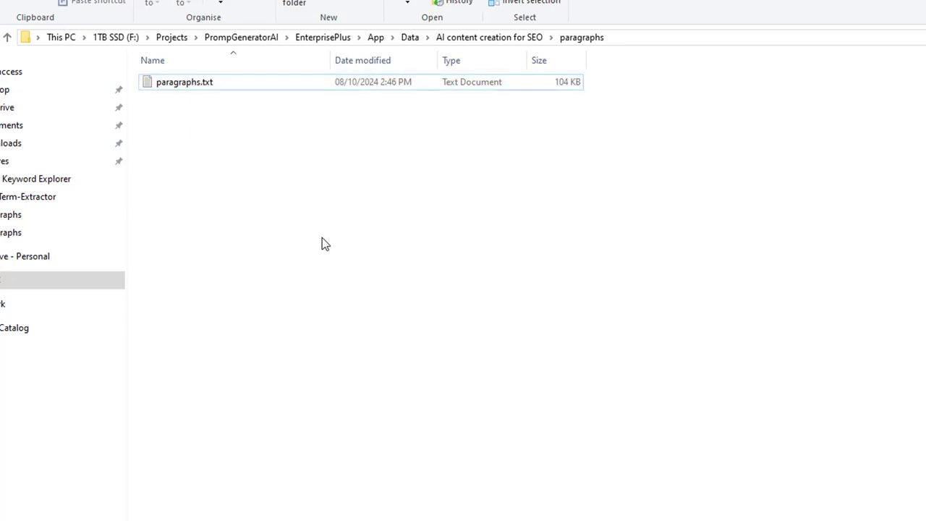
- Load paragraphs.txt as the input file via the pasted paragraphs folder path
key("alt+Tab")
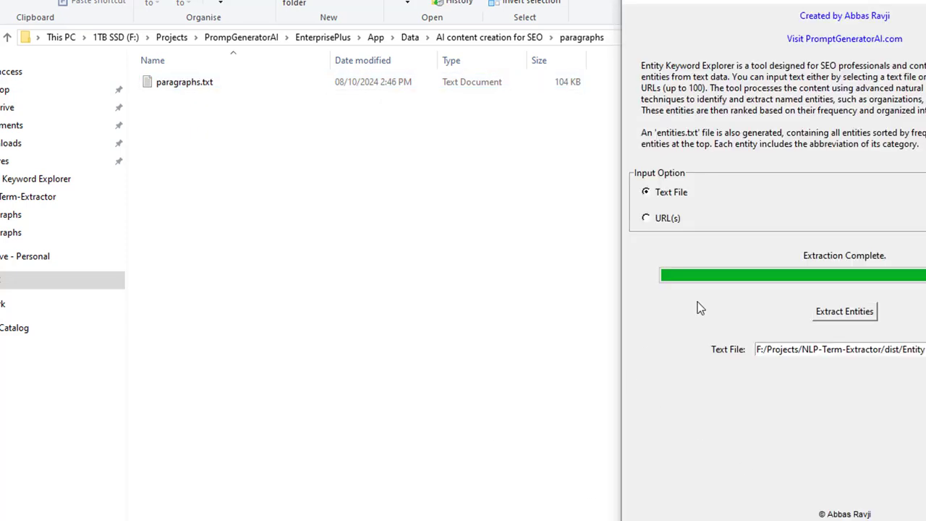
left_click(810, 335)
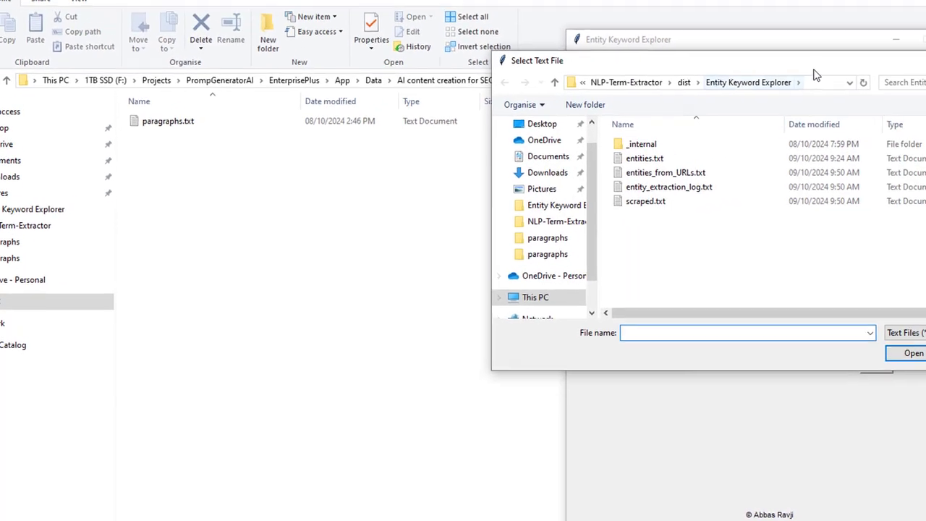
left_click(812, 86)
key("ctrl+v")
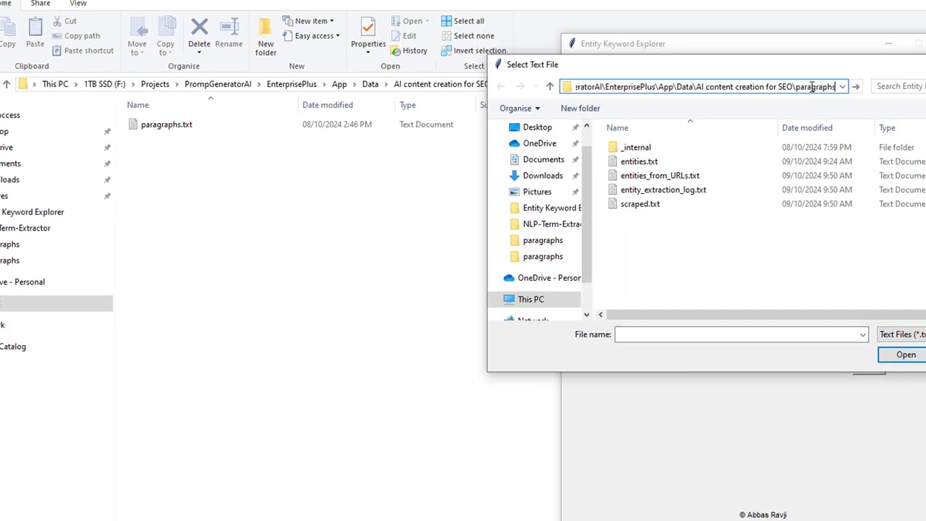
key("Return")
left_click(655, 148)
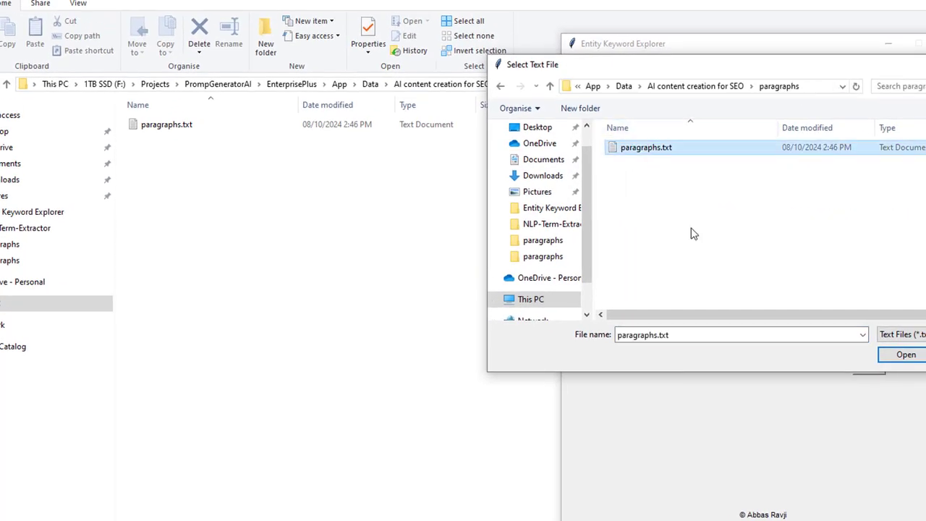
left_click(904, 355)
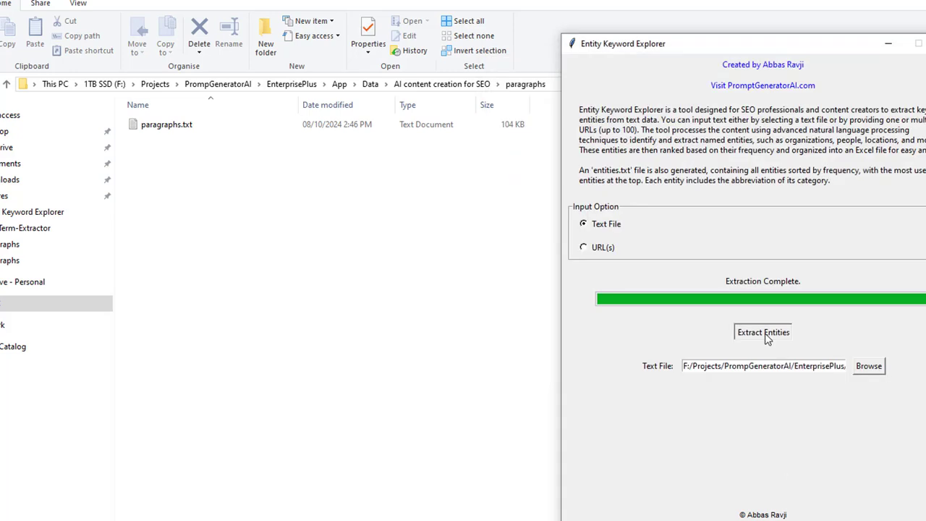
- Extract entities from paragraphs.txt and review the new entities.txt list
left_click(767, 337)
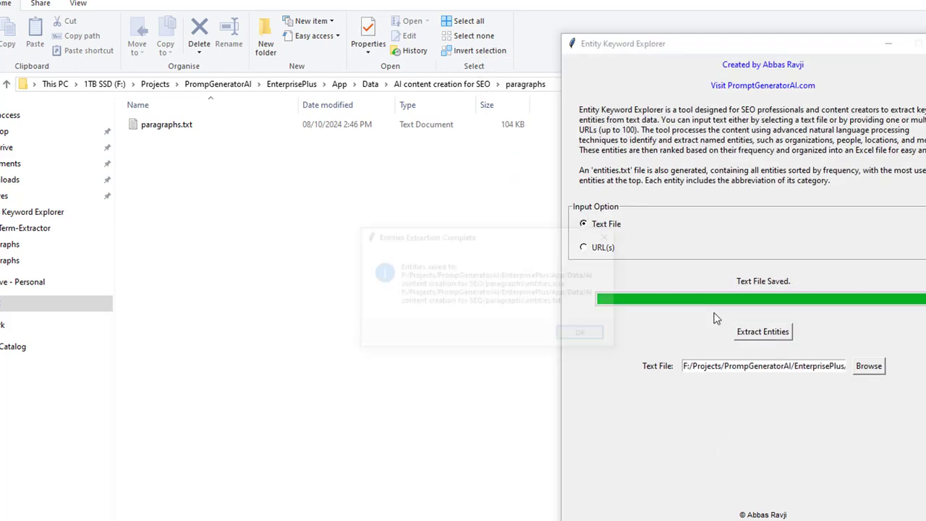
left_click(578, 336)
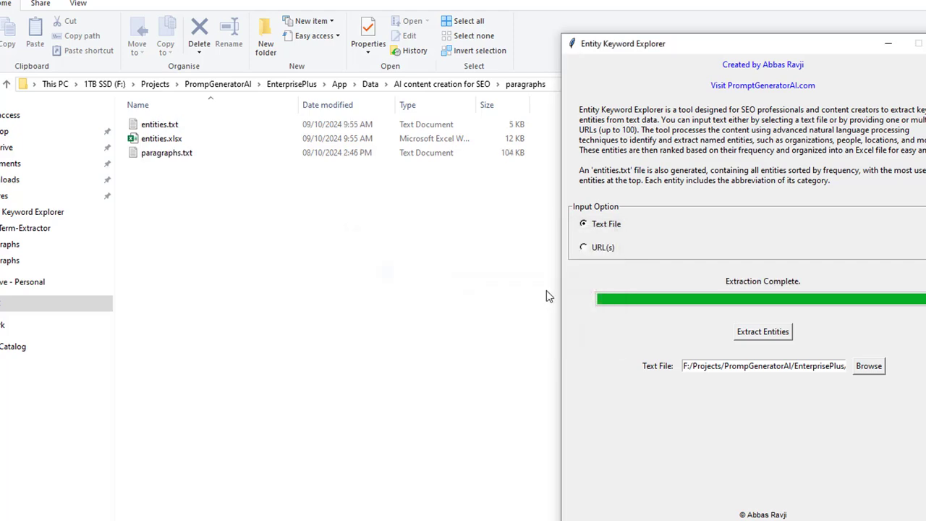
left_click(282, 352)
left_click(153, 126)
double_click(153, 126)
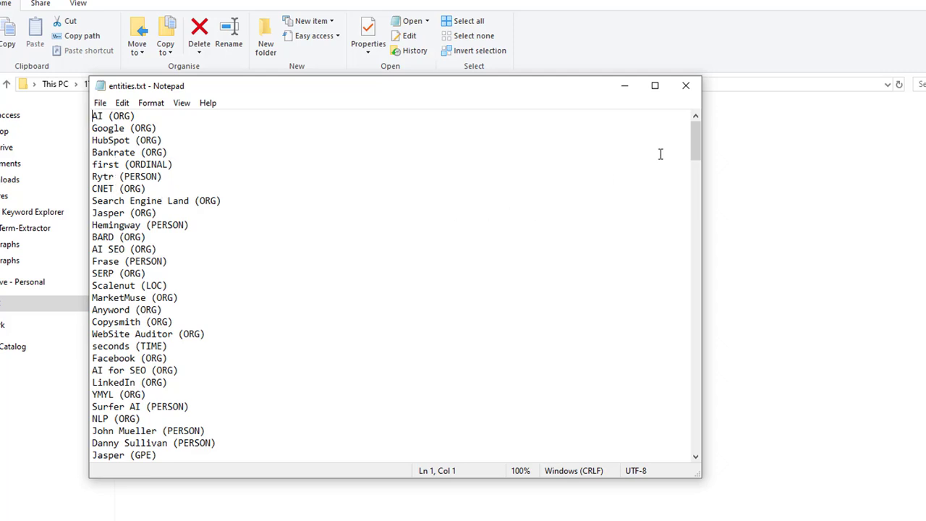
left_click(697, 92)
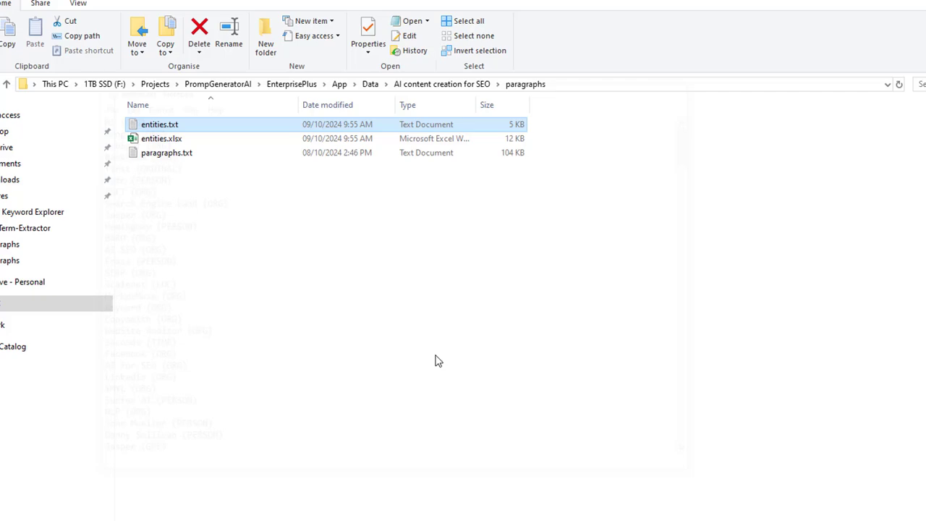
- Compare against paragraphs.txt, then open the new entities.xlsx workbook
double_click(166, 155)
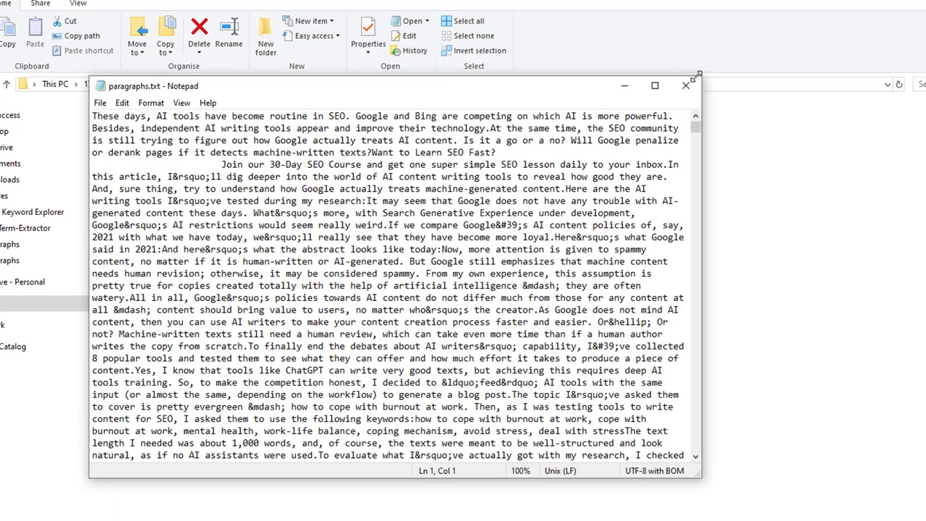
left_click(685, 86)
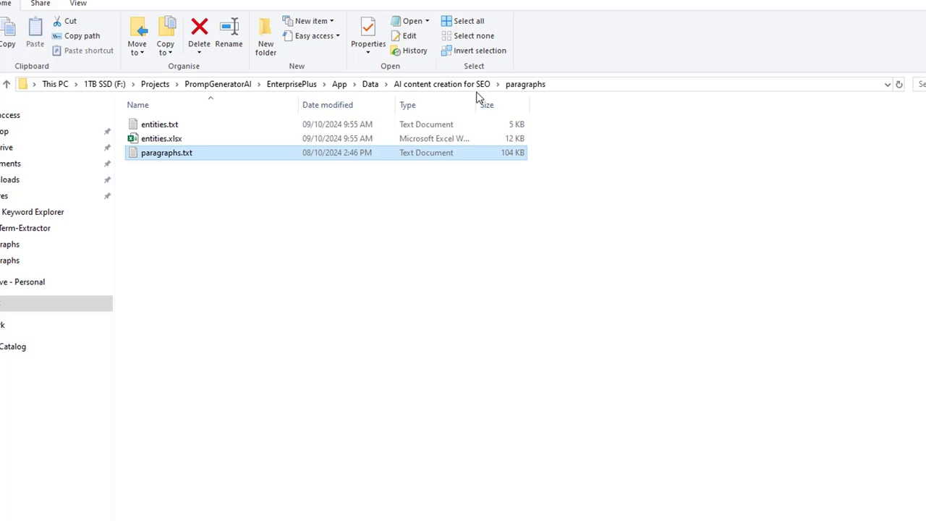
double_click(153, 139)
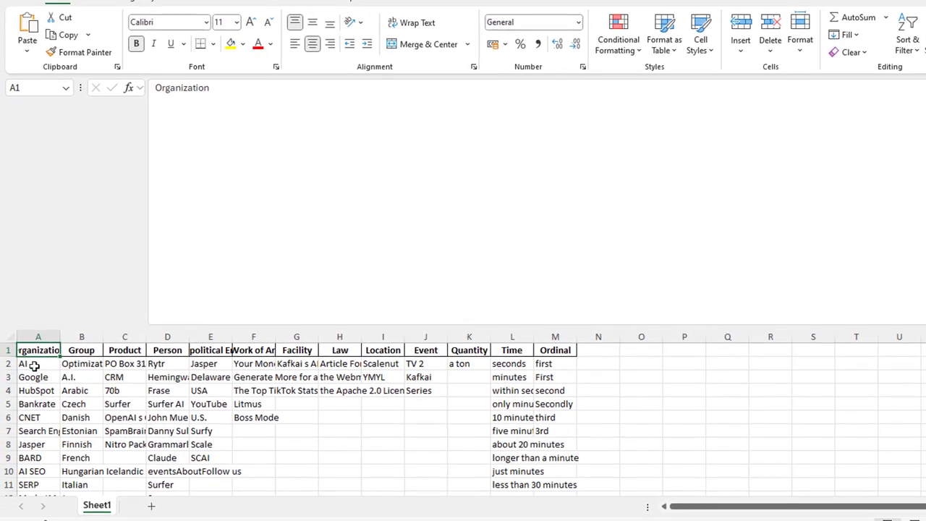
left_click_drag(34, 367, 37, 468)
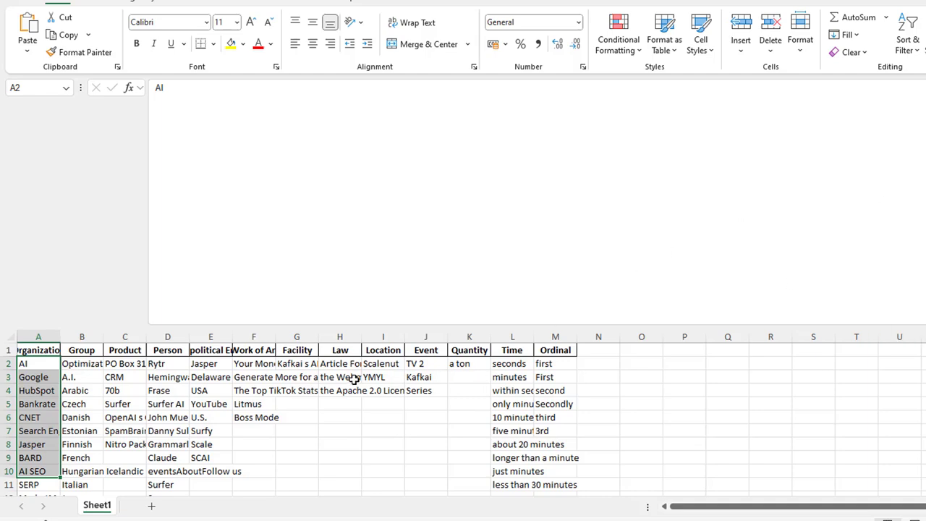
key("alt+F4")
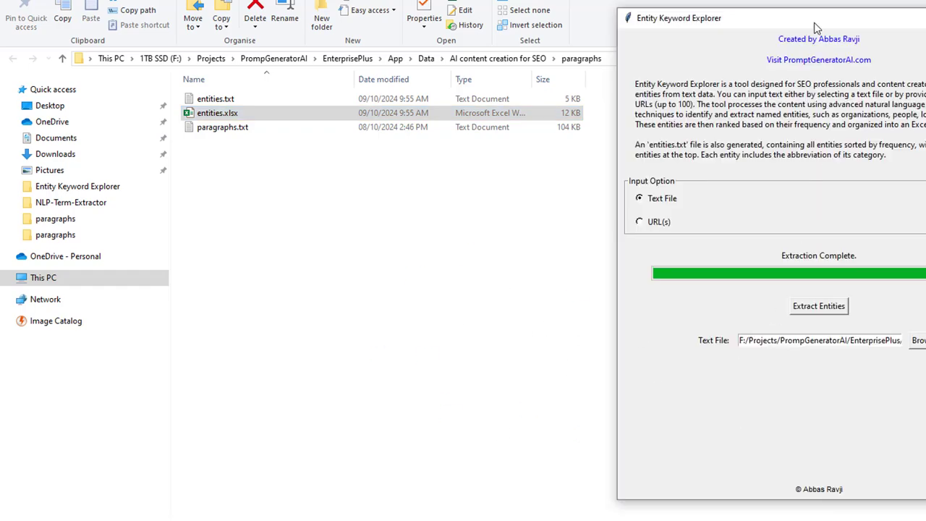
- Move the Entity Keyword Explorer window to the centre, keeping Text File as the input
left_click_drag(816, 28, 505, 11)
left_click(241, 269)
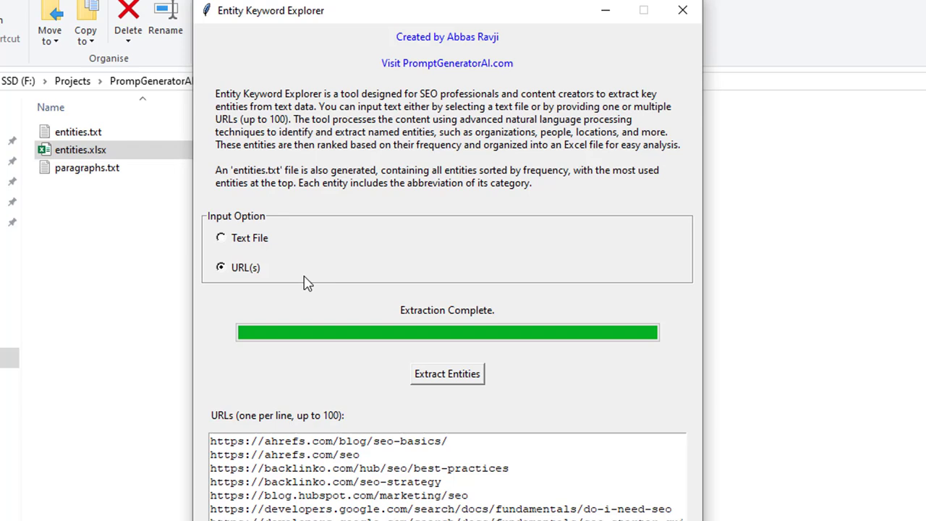
left_click(260, 239)
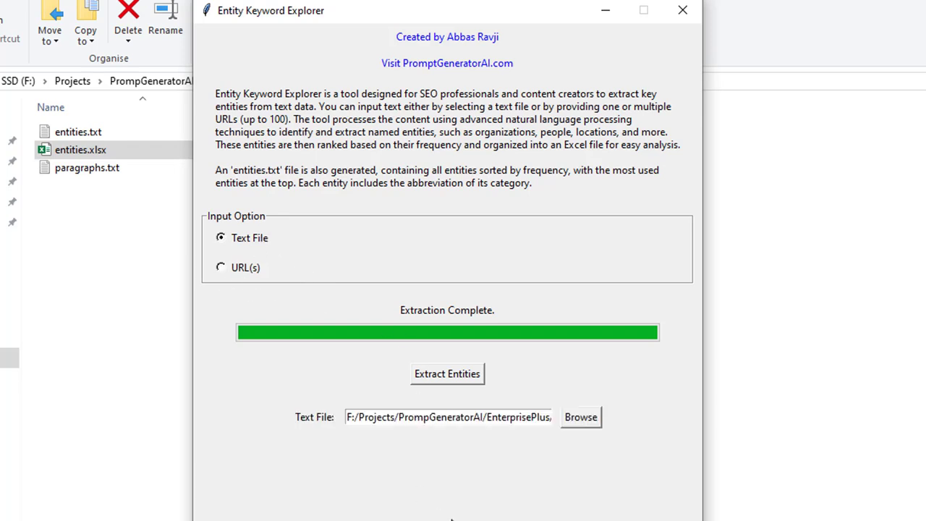